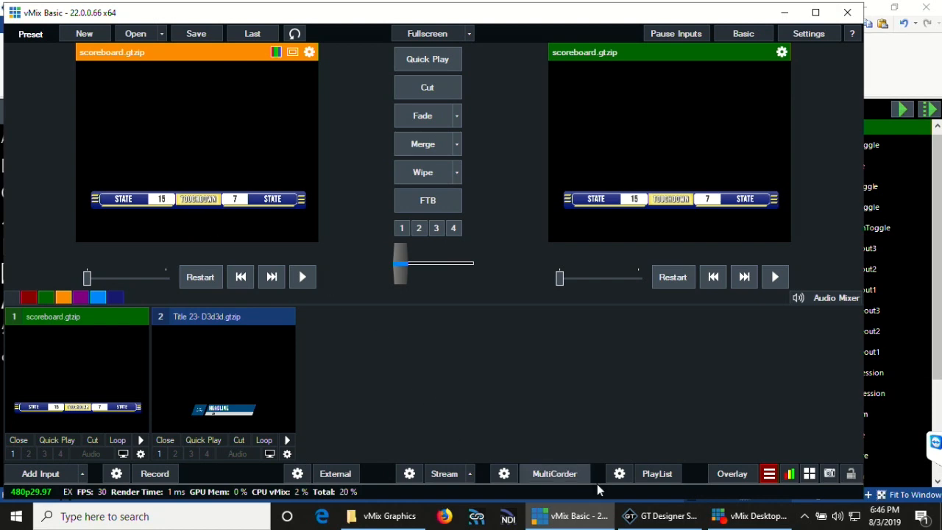
- Compare the scoreboard title in vMix with its GT Designer layout, and look over the image files in the vMix Graphics folder
click(649, 519)
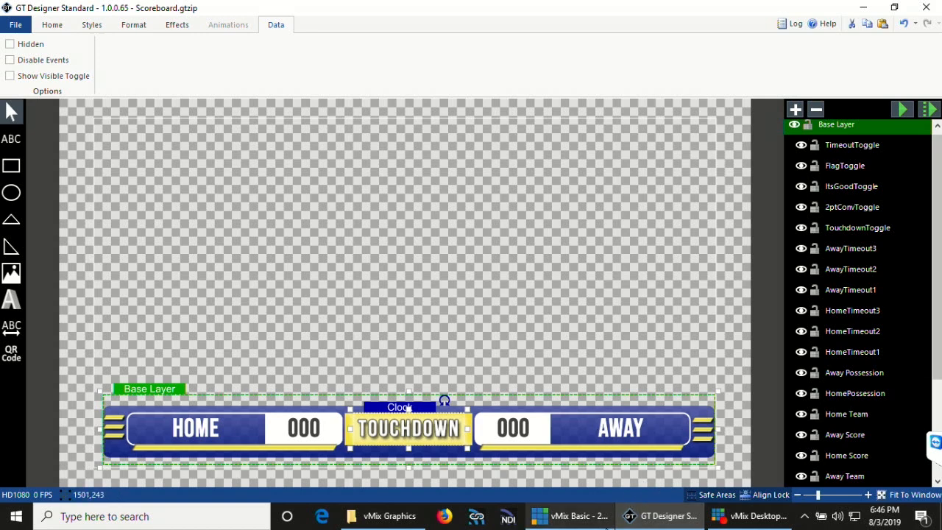
click(563, 521)
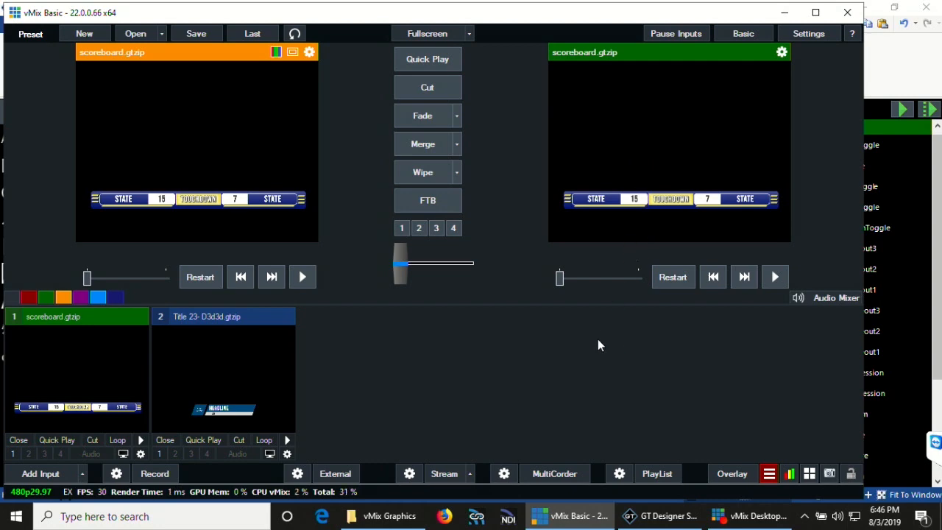
click(638, 517)
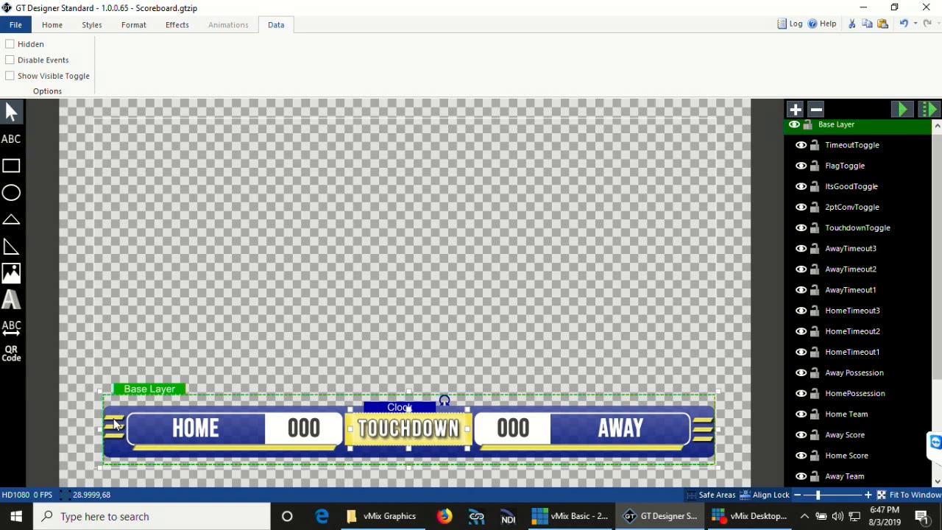
click(401, 522)
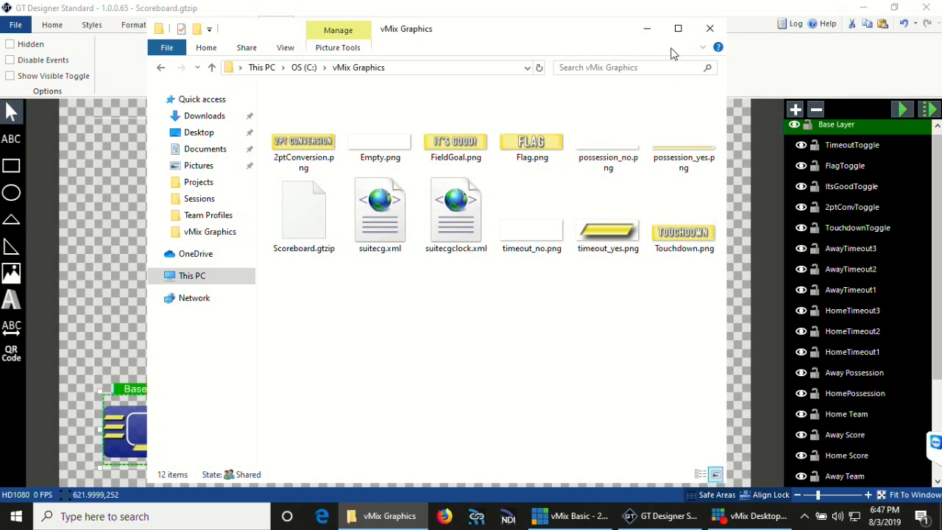
click(647, 30)
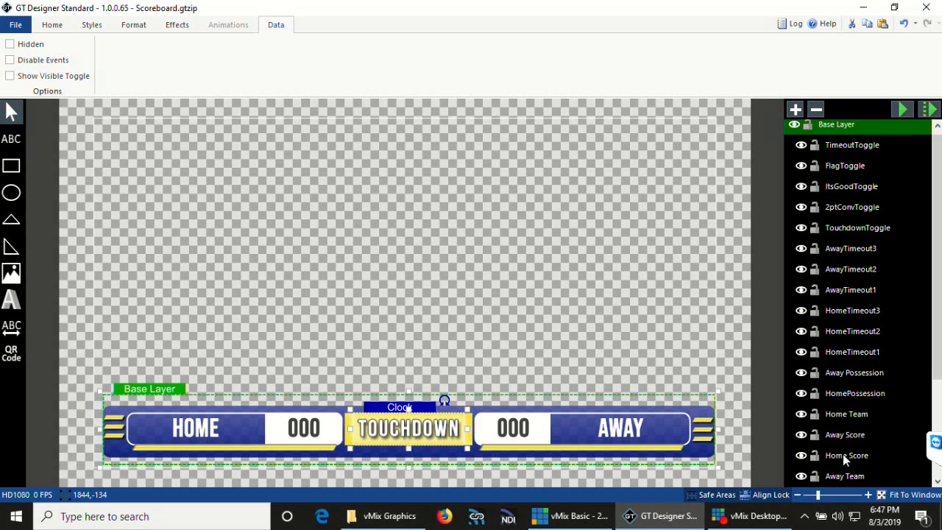
- Examine the Home Team, Home Score, Away Score, HomePossession and Away Possession objects of the scoreboard in GT Designer
click(845, 414)
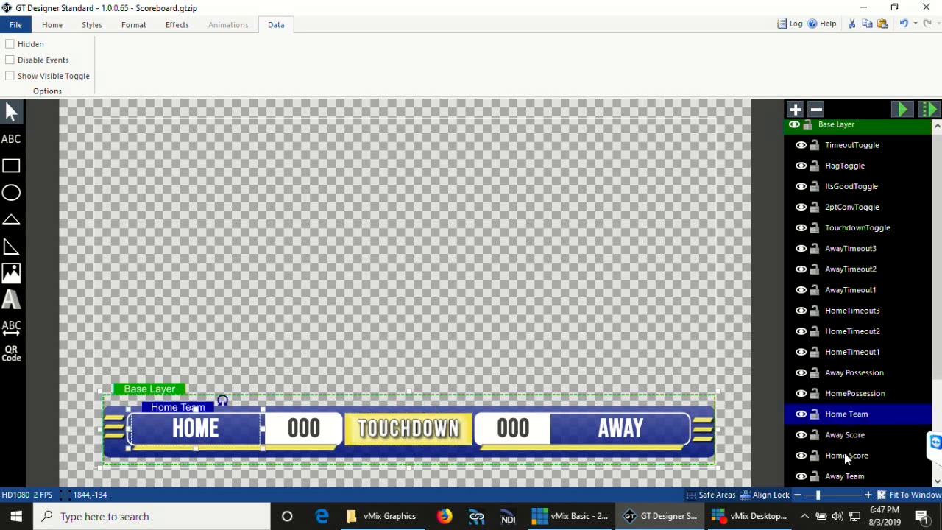
click(844, 454)
click(845, 432)
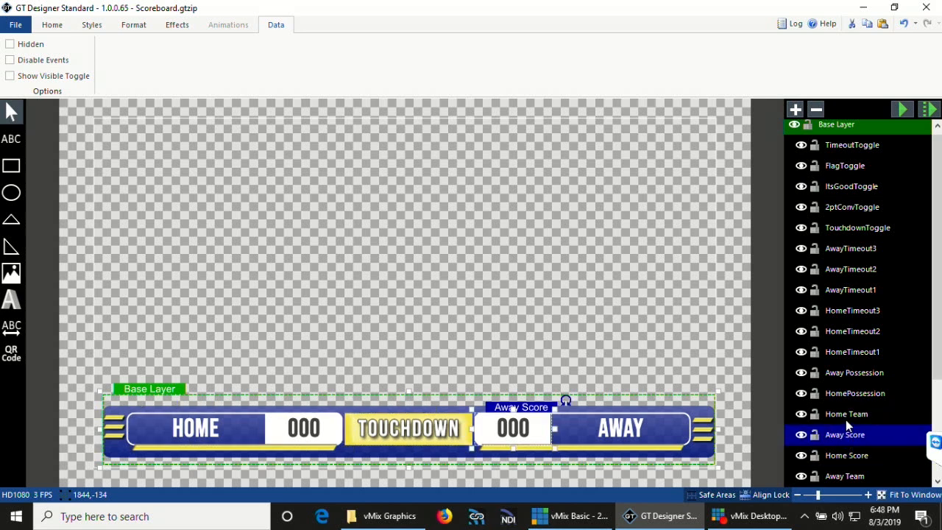
click(845, 414)
click(846, 394)
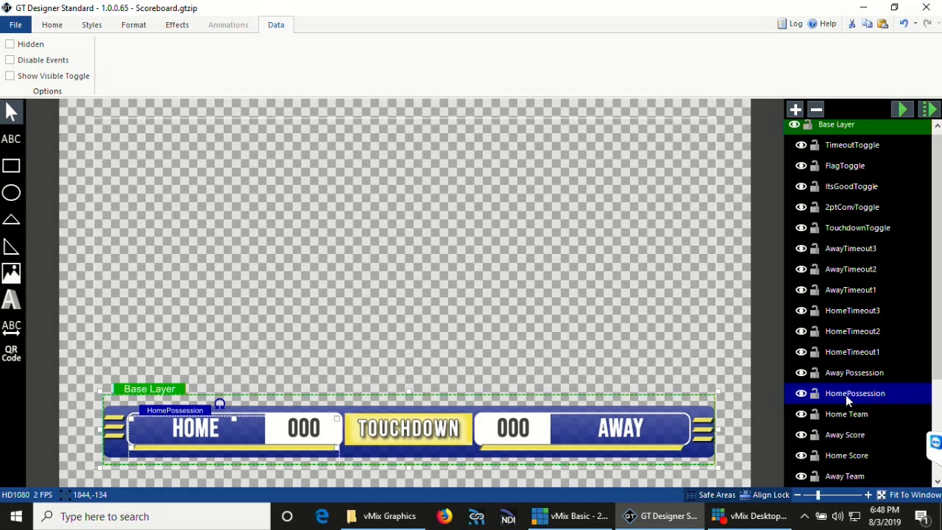
click(851, 375)
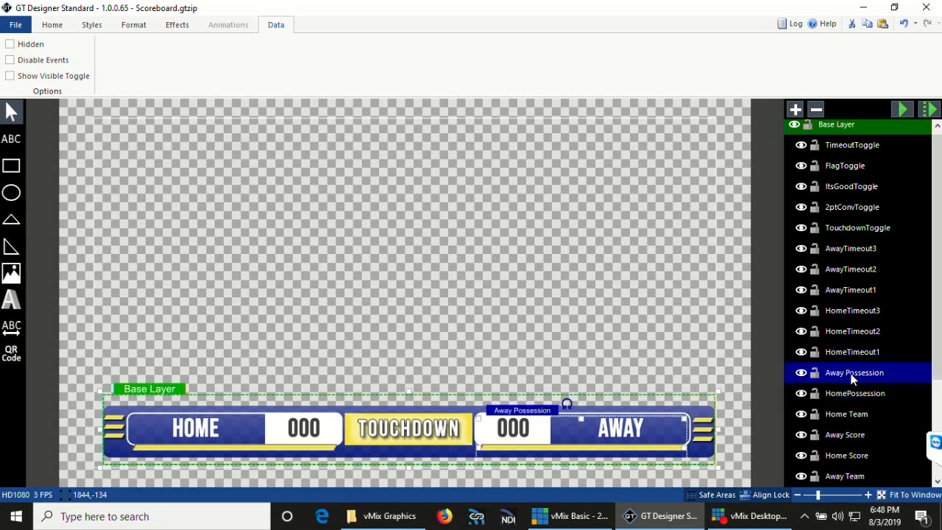
click(854, 394)
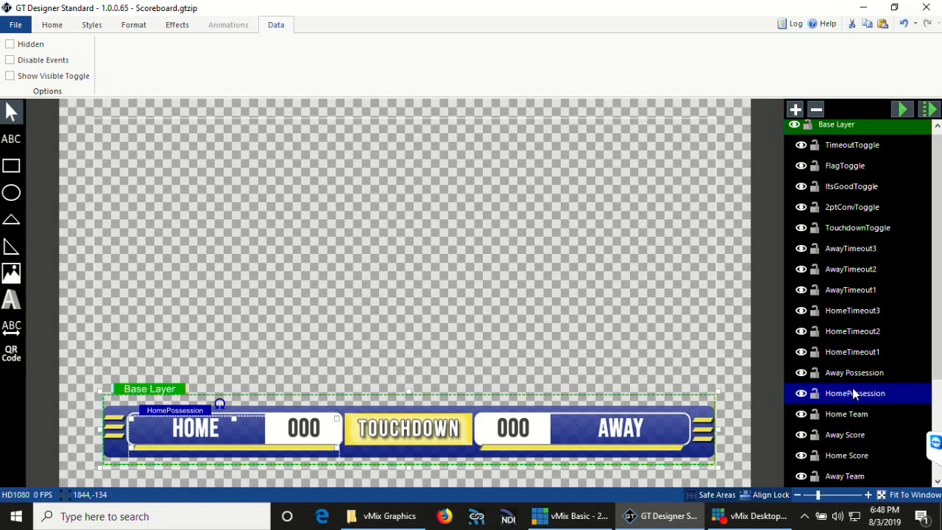
click(850, 376)
click(854, 395)
click(852, 374)
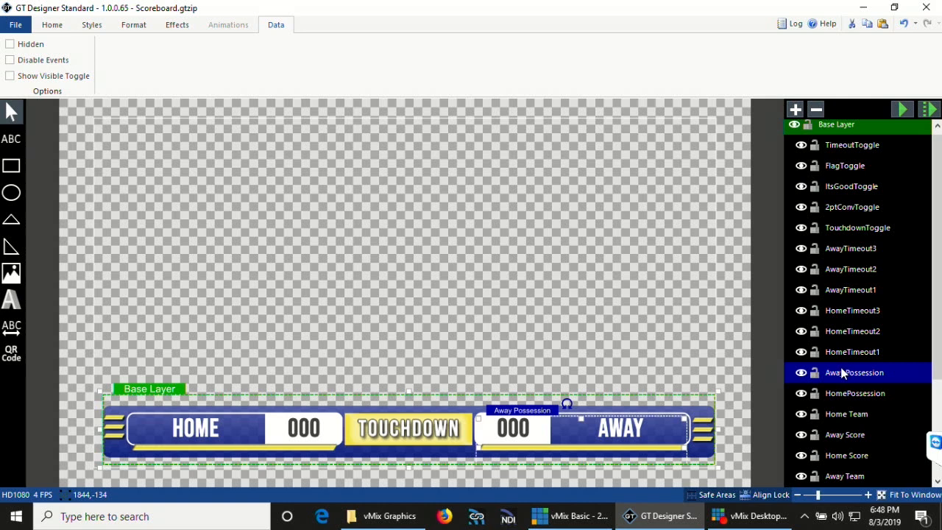
- Examine the HomeTimeout1–3 and AwayTimeout1–3 objects at the two ends of the scoreboard
click(851, 357)
click(850, 334)
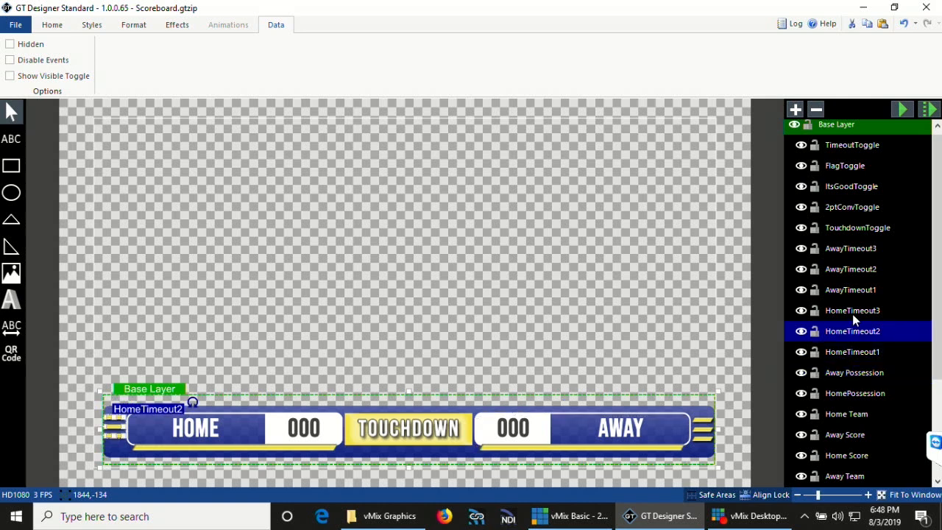
click(853, 313)
click(848, 290)
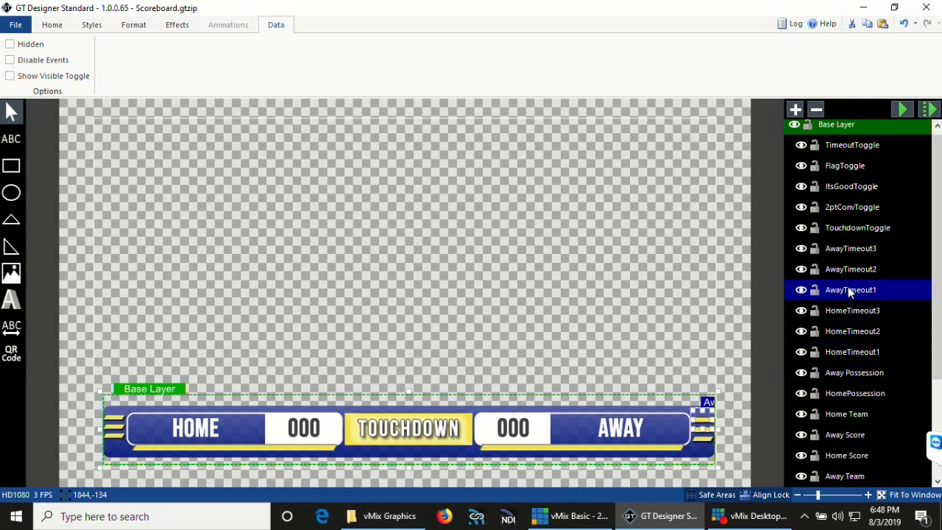
click(849, 270)
click(851, 253)
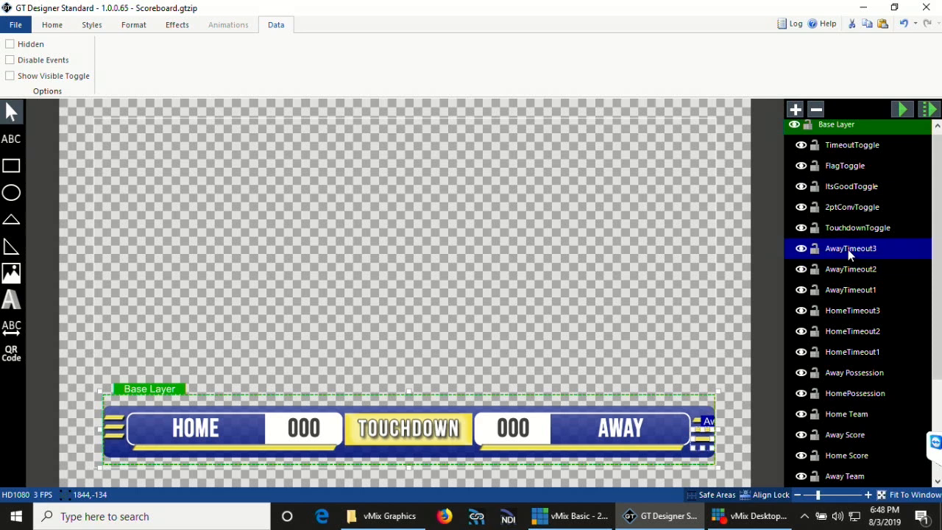
- Examine the stacked TouchdownToggle, 2ptConvToggle, ItsGoodToggle, FlagToggle and TimeoutToggle objects and the Clock text beneath them
click(848, 236)
click(850, 211)
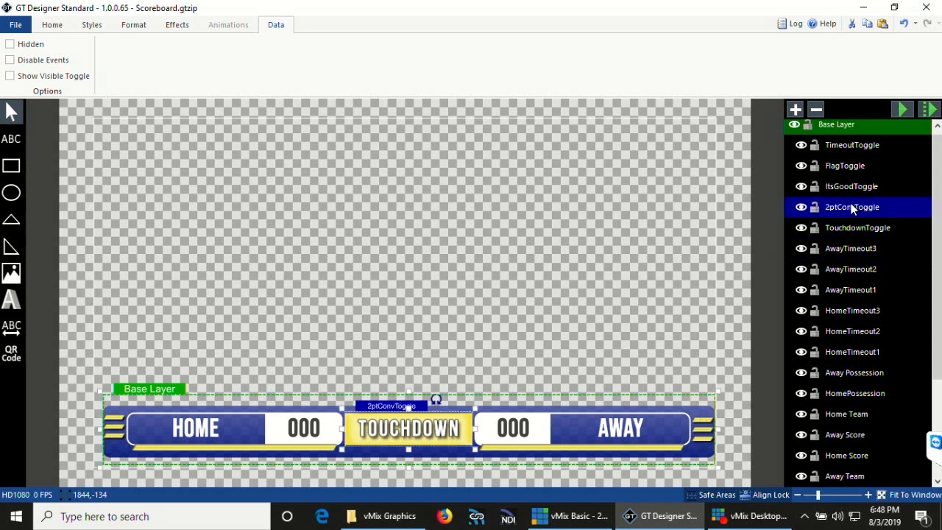
click(856, 190)
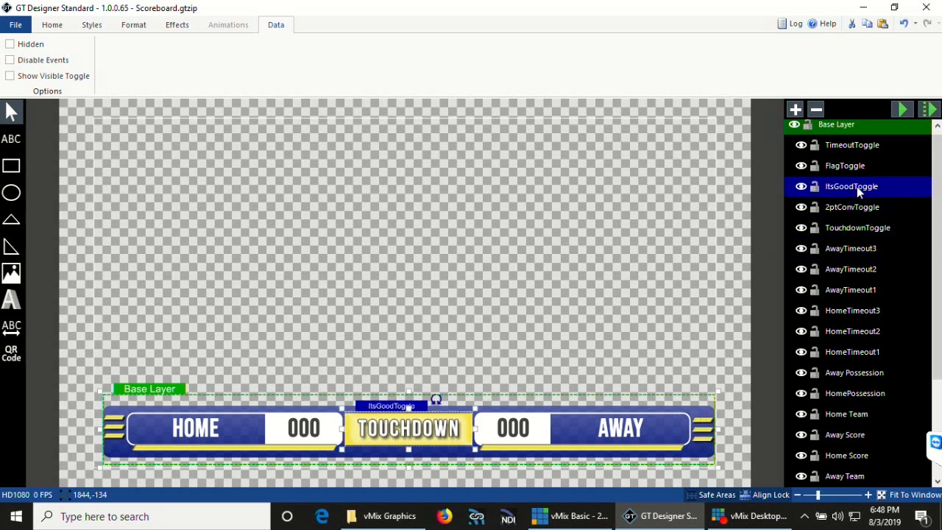
click(854, 164)
click(852, 145)
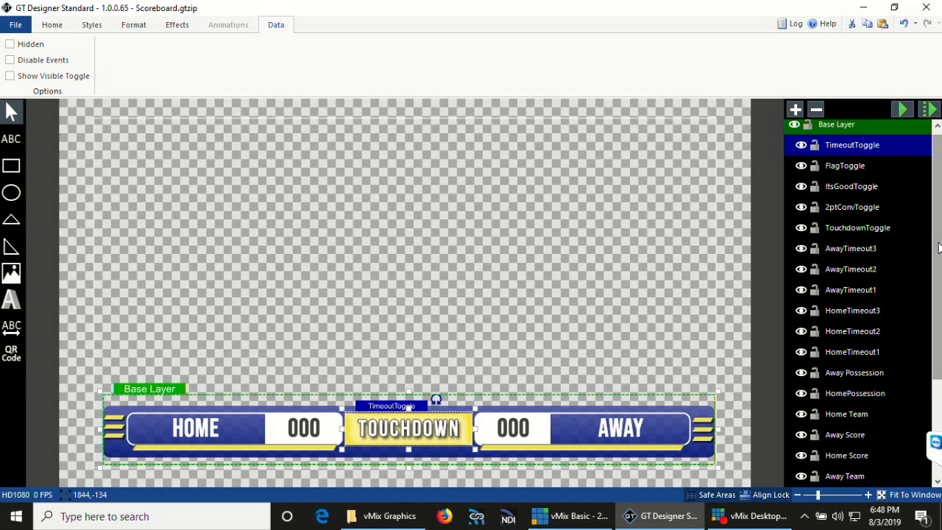
drag(939, 248, 938, 342)
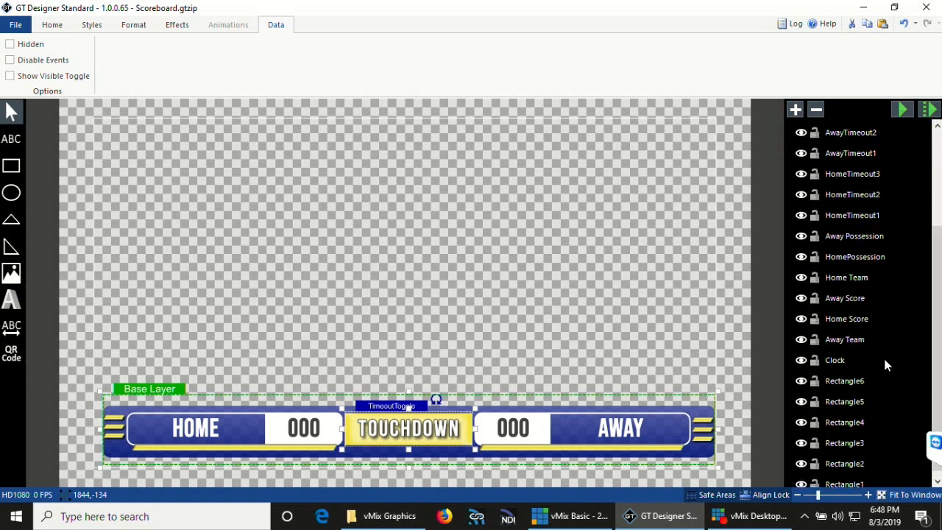
click(837, 360)
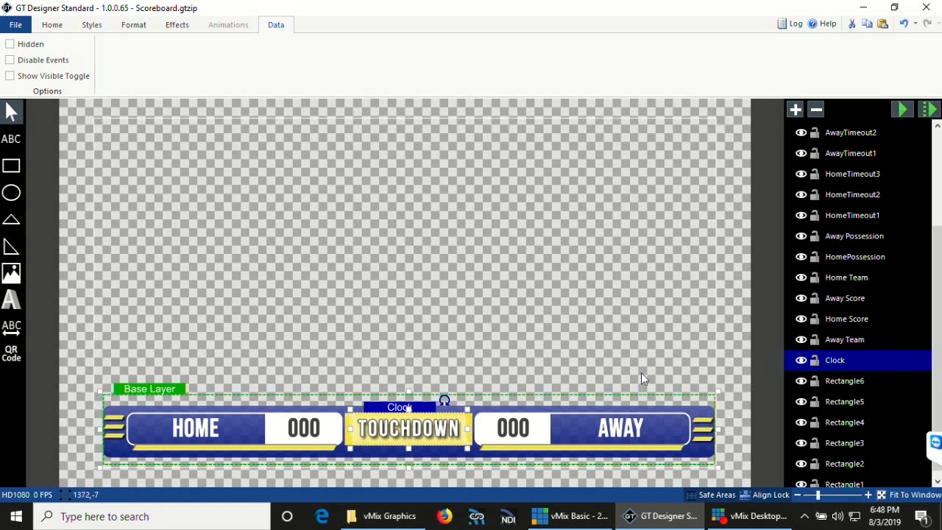
- Review the toggle objects again from TimeoutToggle down to TouchdownToggle, and minimize GT Designer to return to vMix
drag(937, 373, 891, 188)
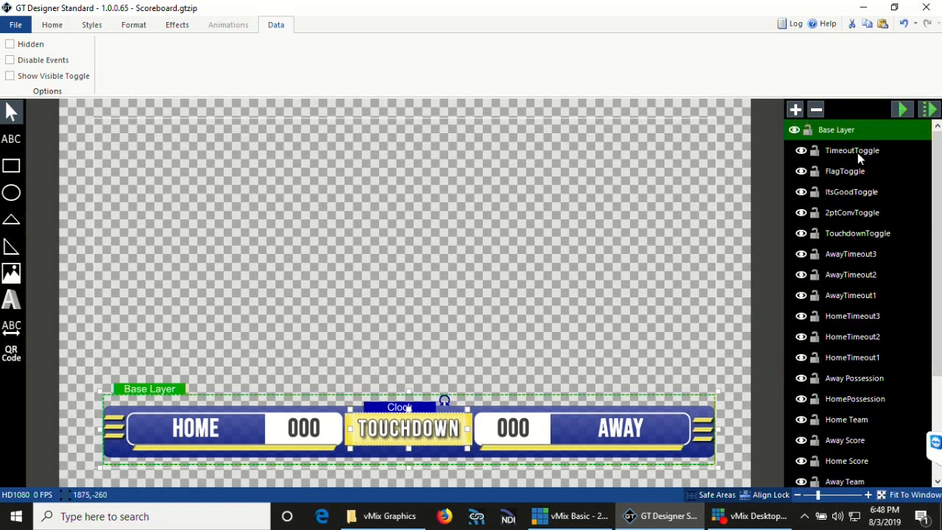
click(854, 150)
click(854, 170)
click(855, 190)
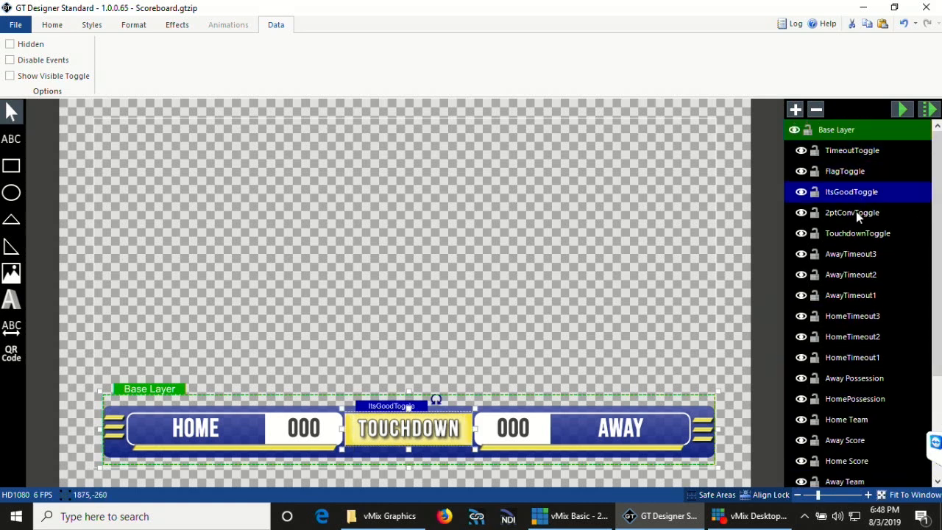
click(855, 213)
click(856, 233)
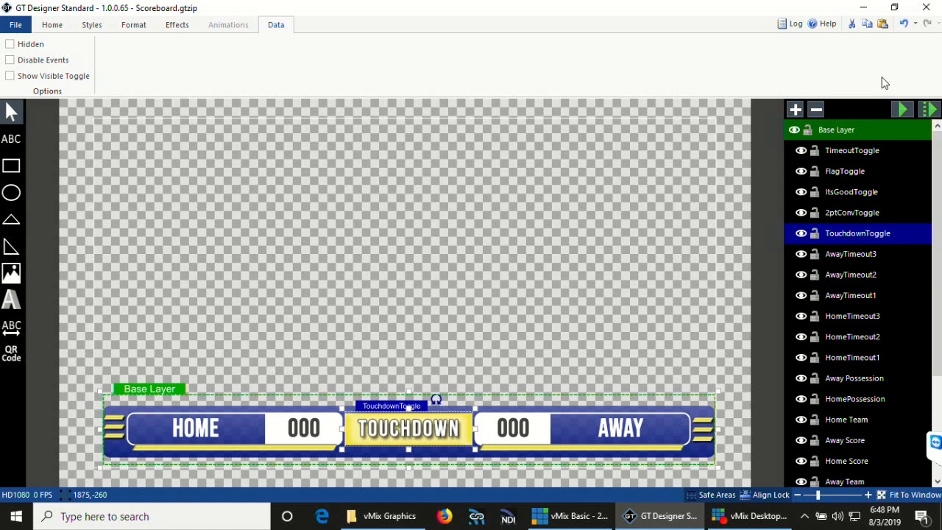
click(864, 8)
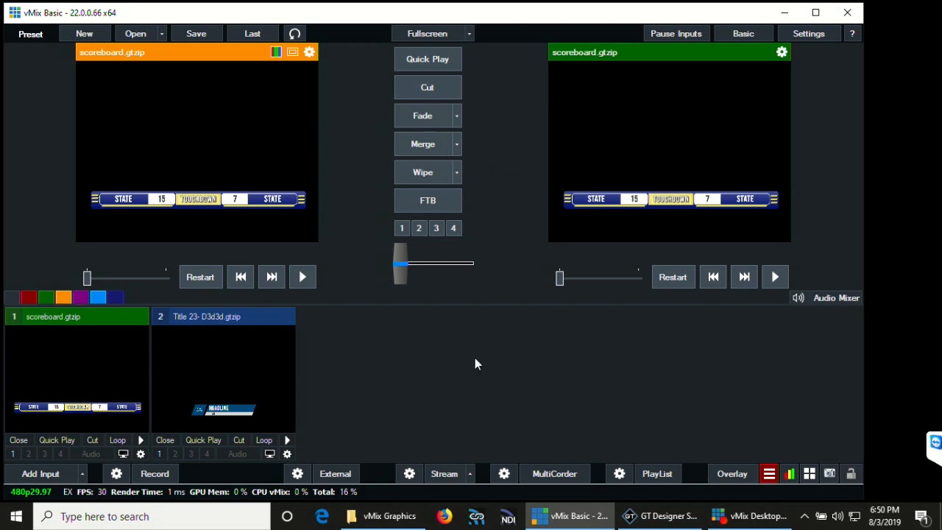
- Copy the network path of the shared vMix Graphics folder on drive C: from its sharing properties
click(403, 513)
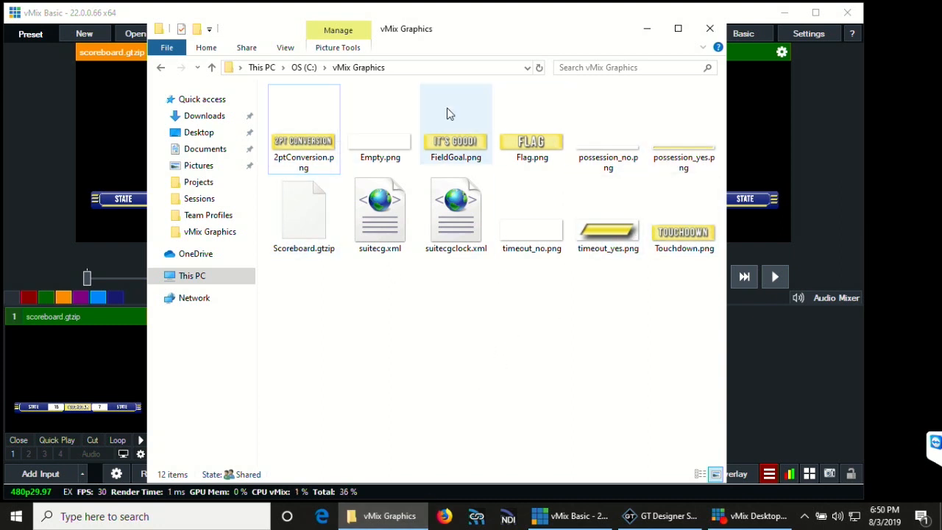
click(303, 67)
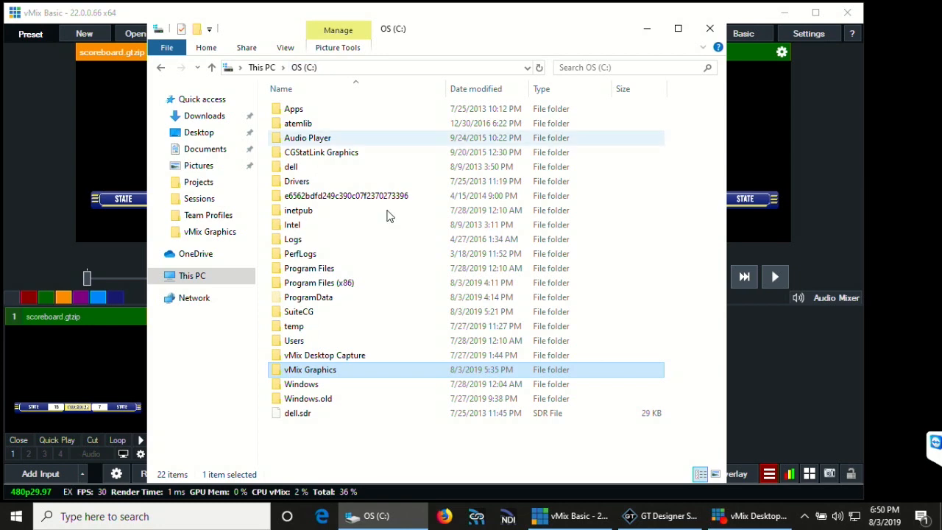
right_click(325, 371)
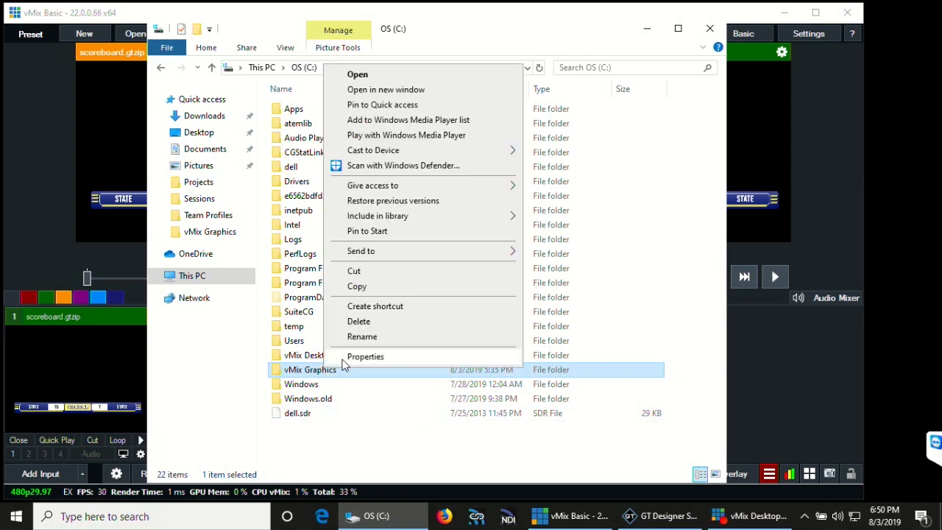
click(345, 357)
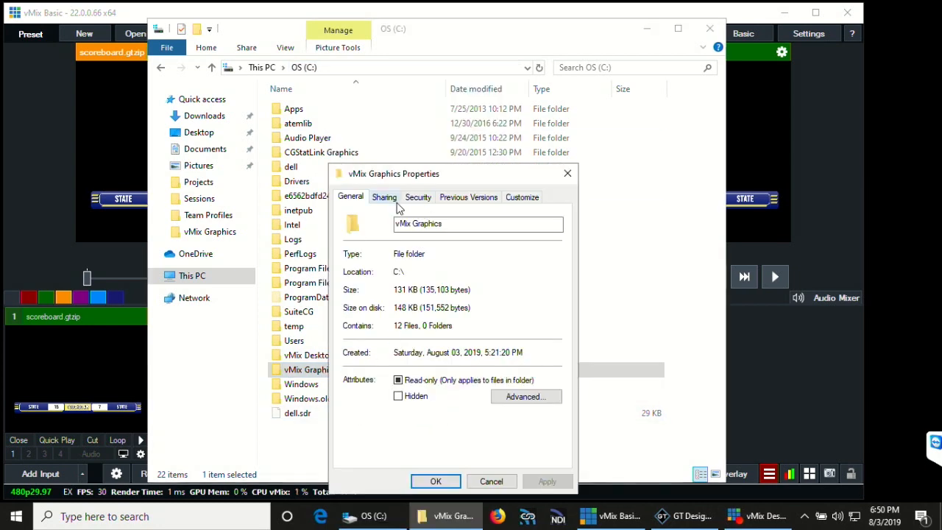
click(386, 199)
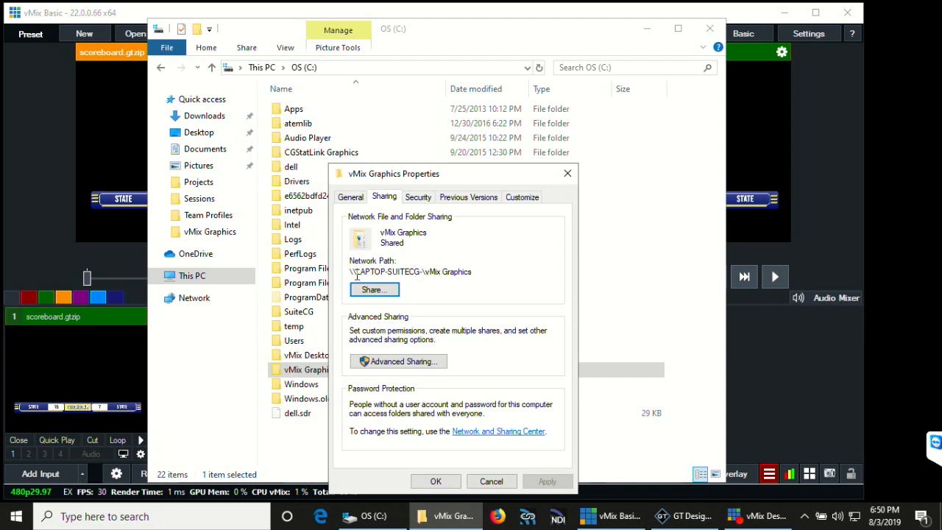
drag(350, 273, 481, 273)
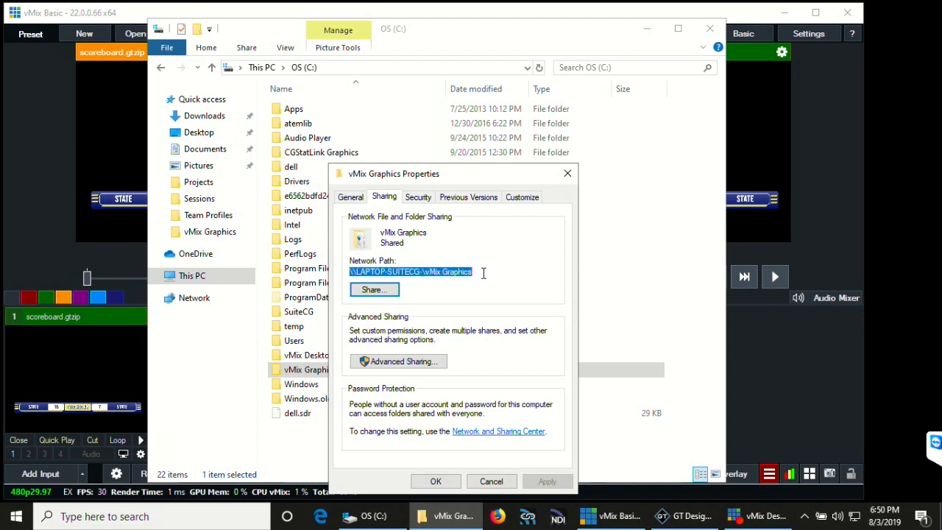
right_click(443, 273)
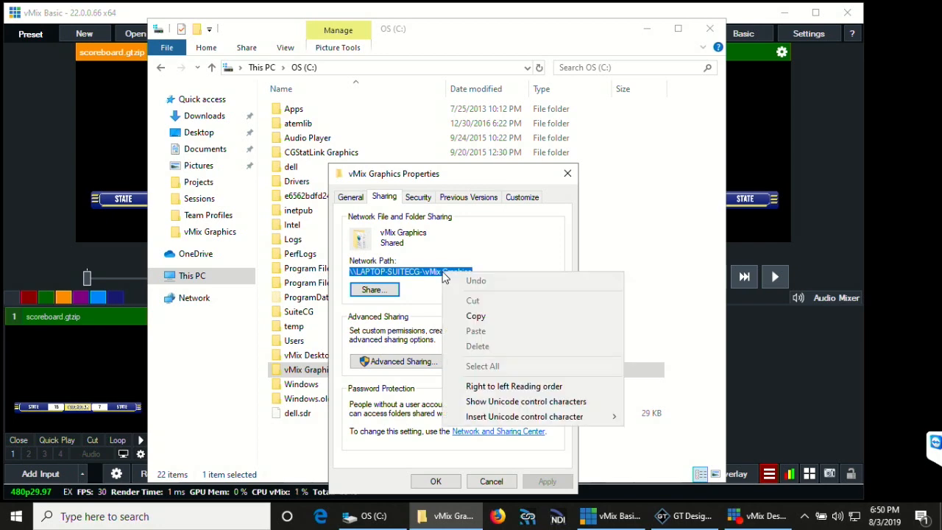
click(477, 318)
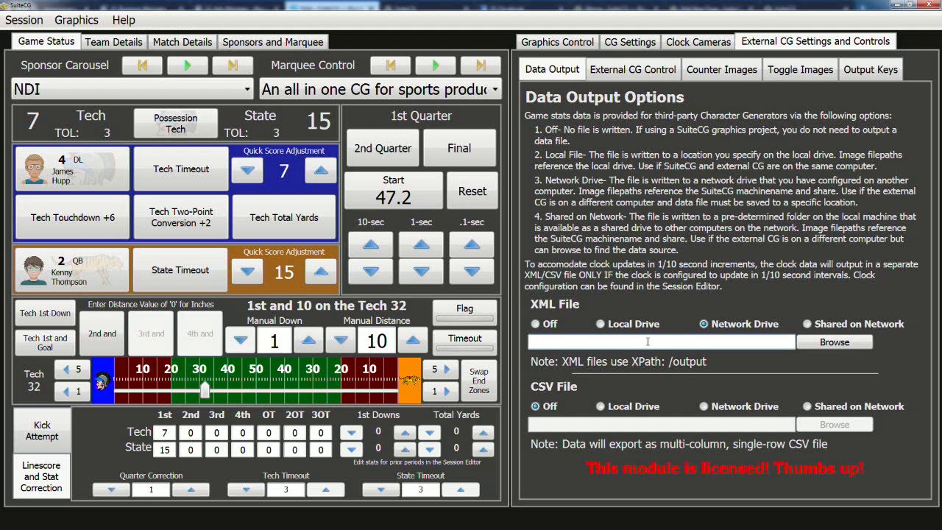
- Switch to SuiteCG and paste the copied network path as the XML file's network drive output location
click(608, 340)
click(813, 44)
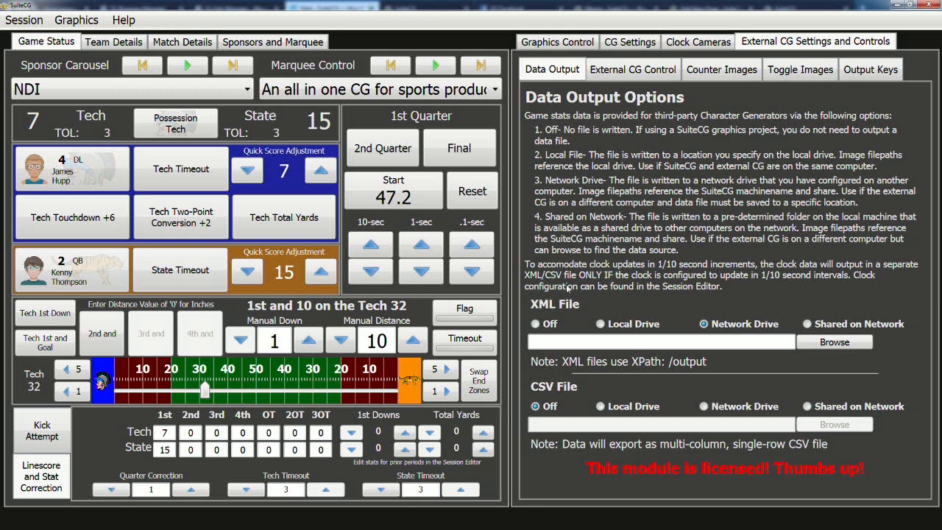
right_click(689, 341)
click(713, 373)
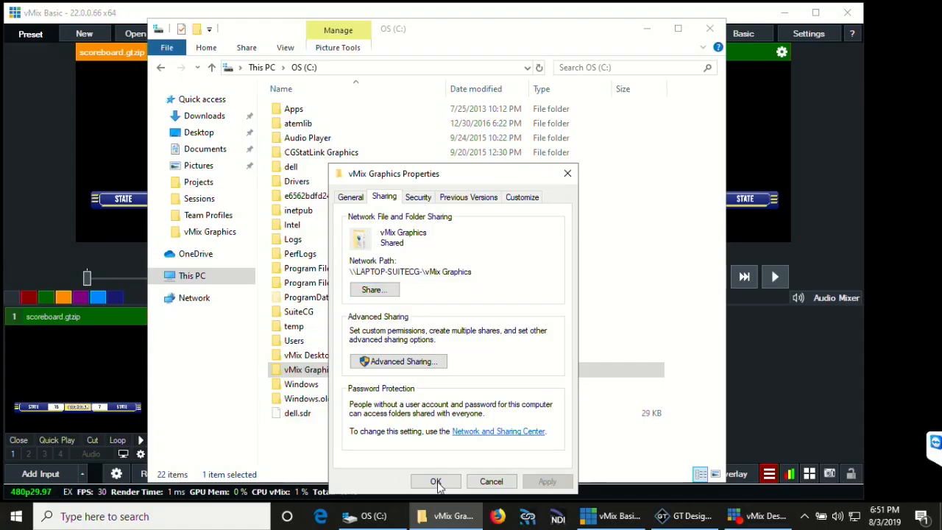
- Close the folder's properties, and locate suitecg.xml inside the vMix Graphics folder
click(435, 481)
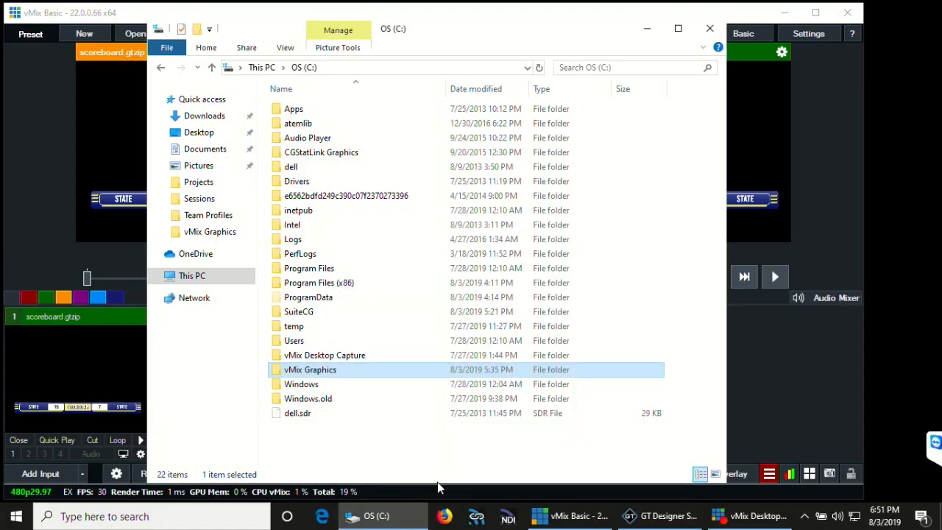
double_click(329, 373)
click(385, 234)
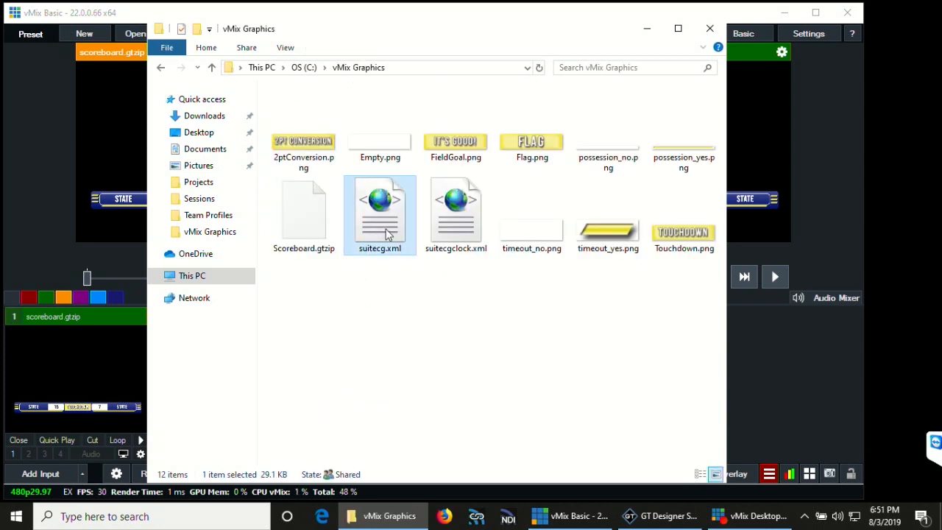
- Switch to SuiteCG, change the XML file output to Shared on Network, and set it back to Network Drive
click(445, 217)
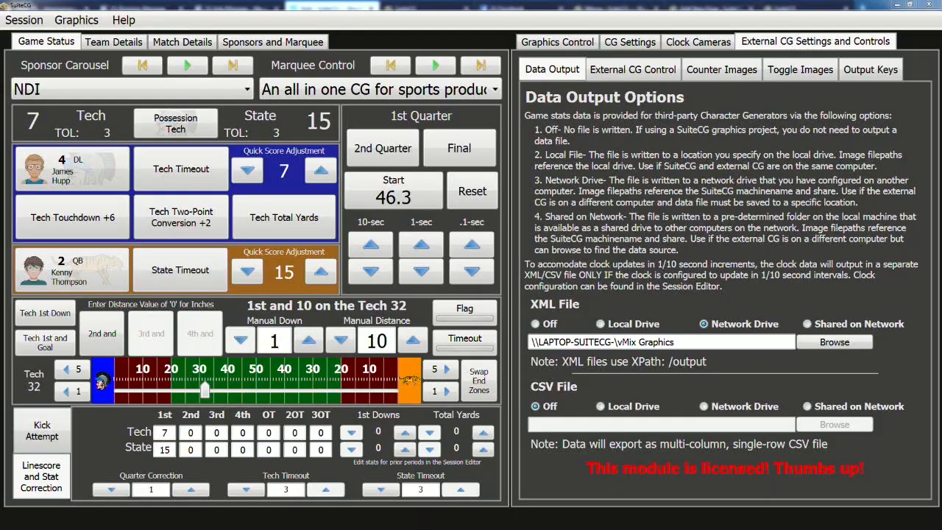
click(807, 325)
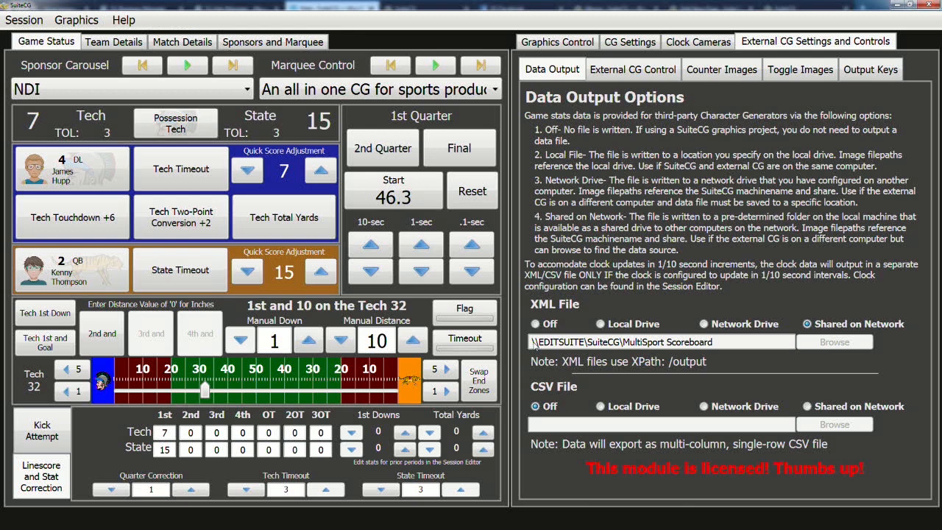
click(703, 325)
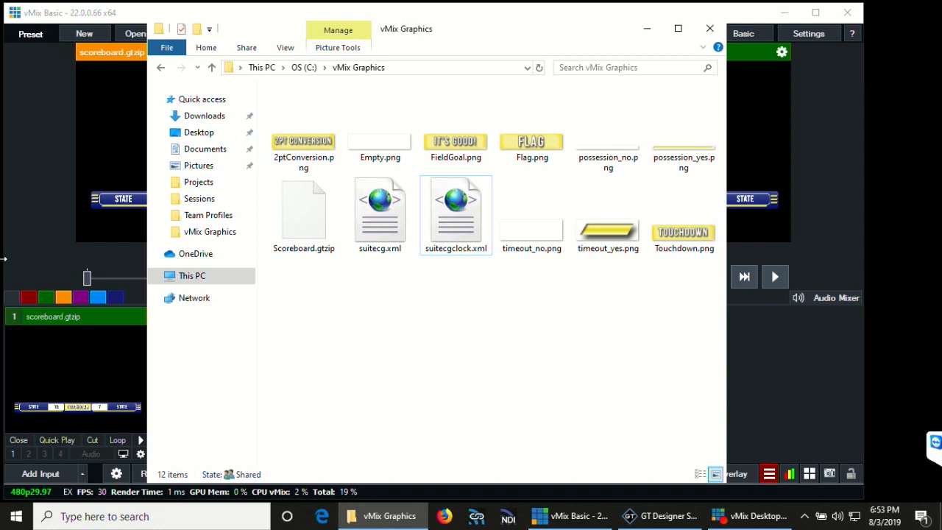
- Inspect the contents of suitecgclock.xml and suitecg.xml from the vMix Graphics folder, and minimize the folder to return to vMix
double_click(462, 227)
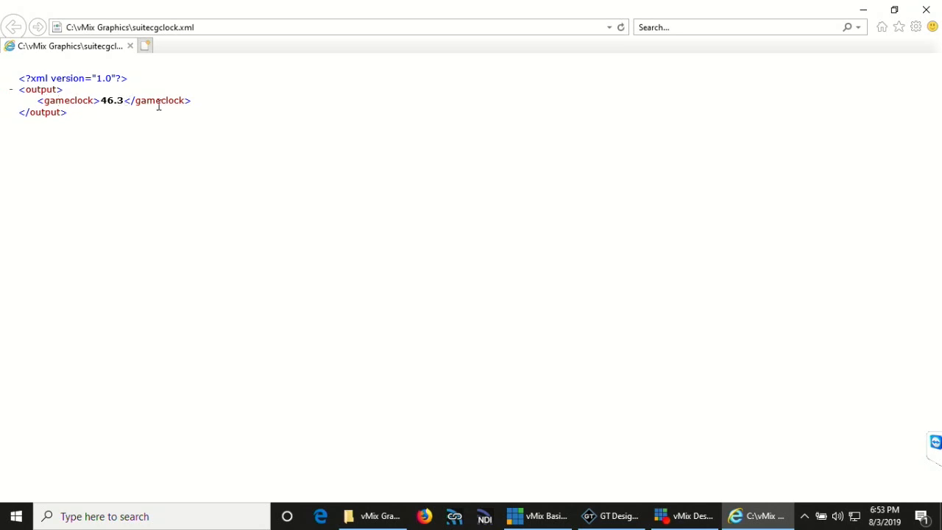
click(927, 10)
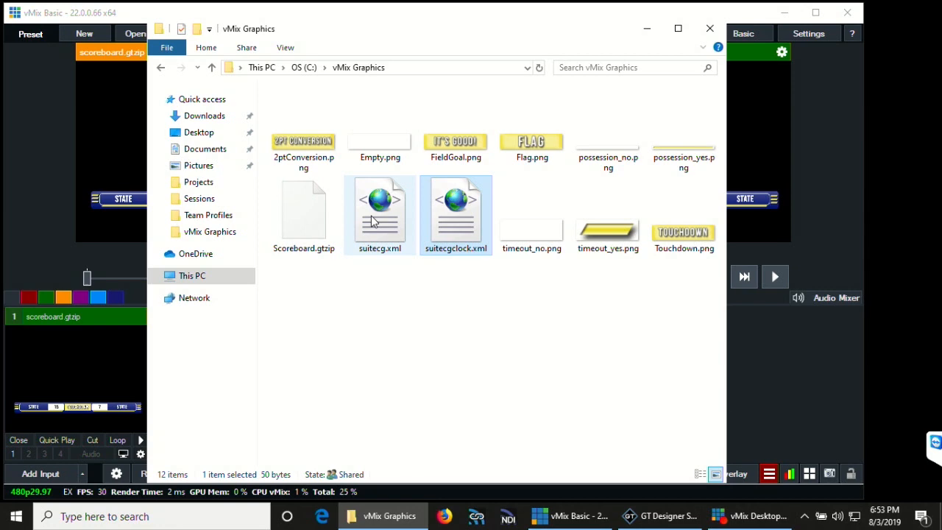
click(368, 228)
double_click(368, 228)
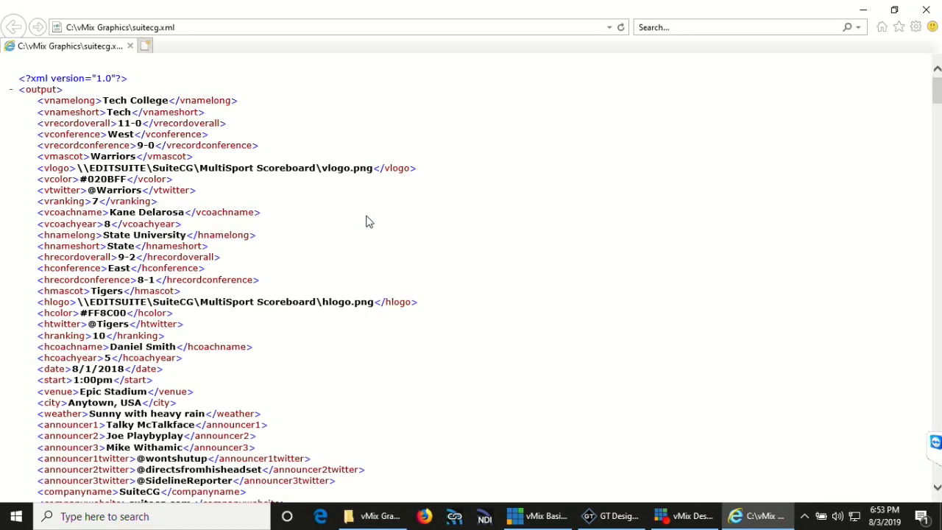
scroll(368, 221, down, 10)
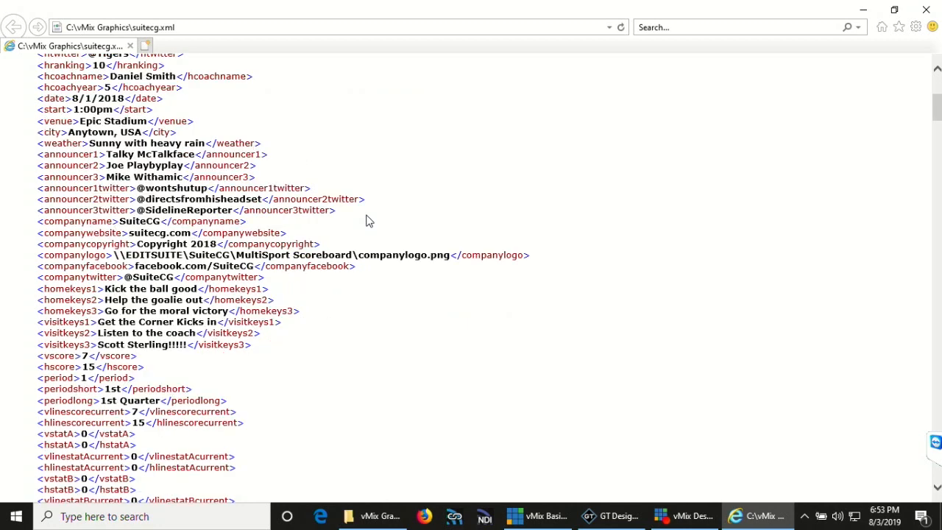
scroll(368, 221, up, 10)
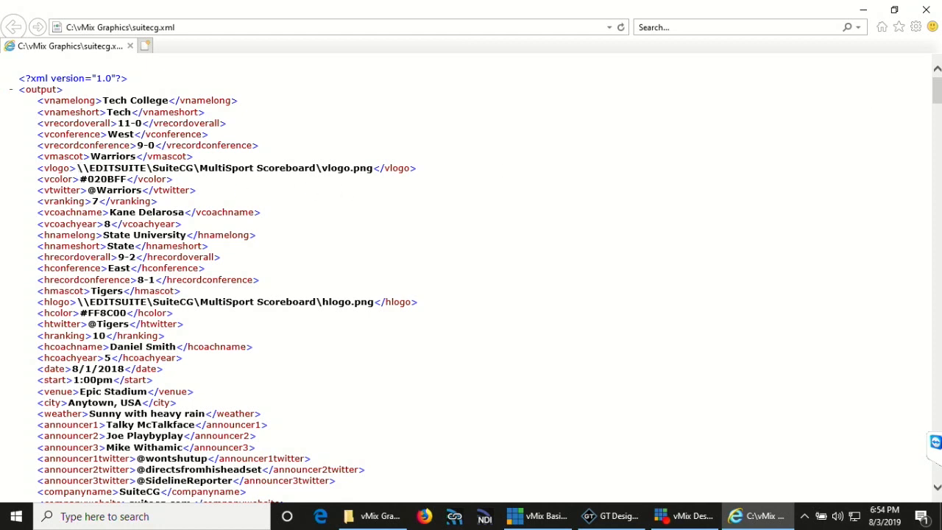
click(929, 15)
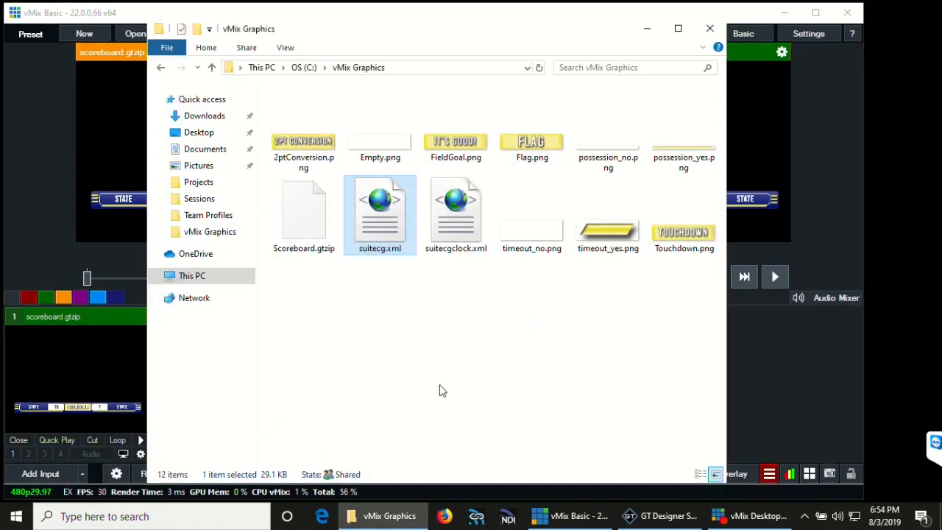
click(439, 391)
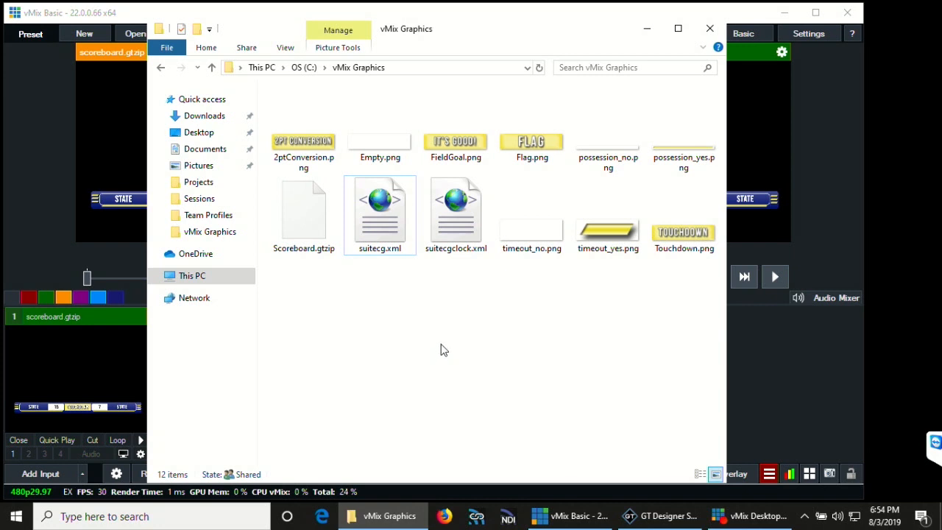
click(647, 28)
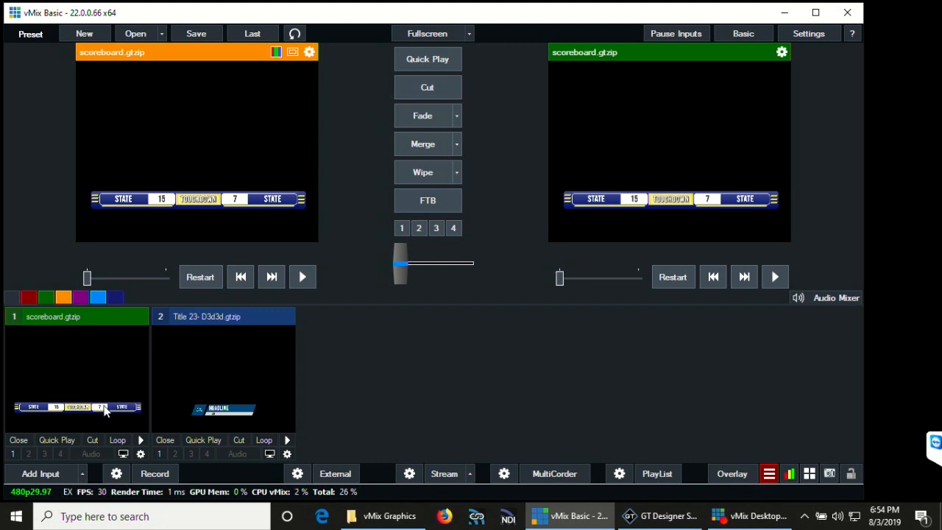
- Review the scoreboard title's text fields from Home Team to Clock in the Title Editor, and close it
right_click(107, 380)
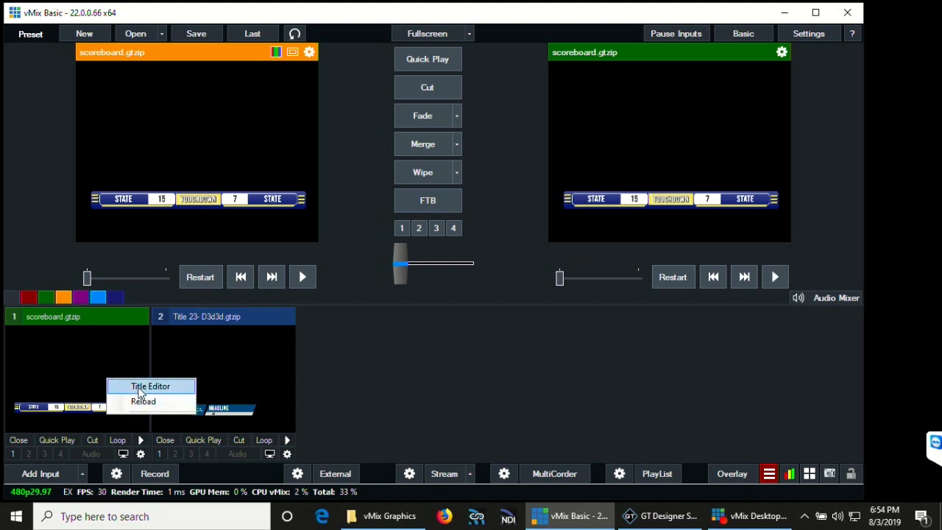
click(138, 389)
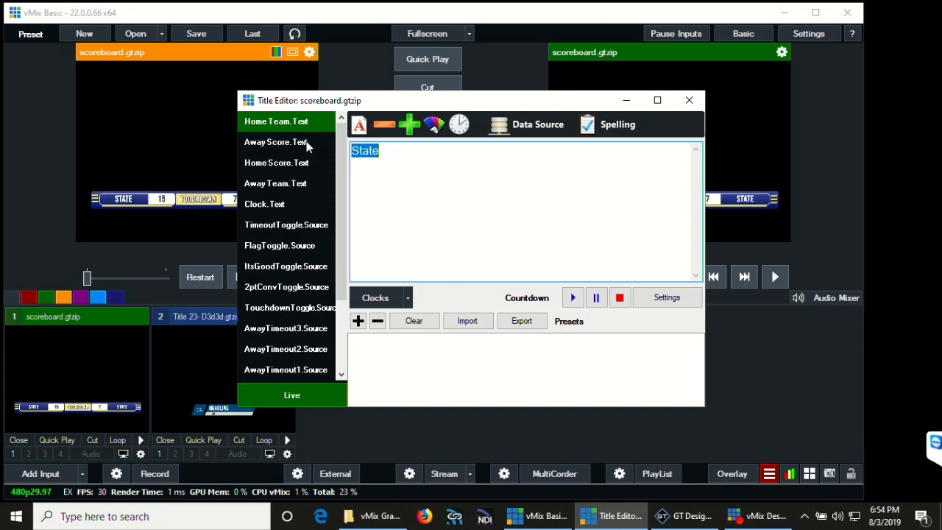
click(306, 143)
click(298, 123)
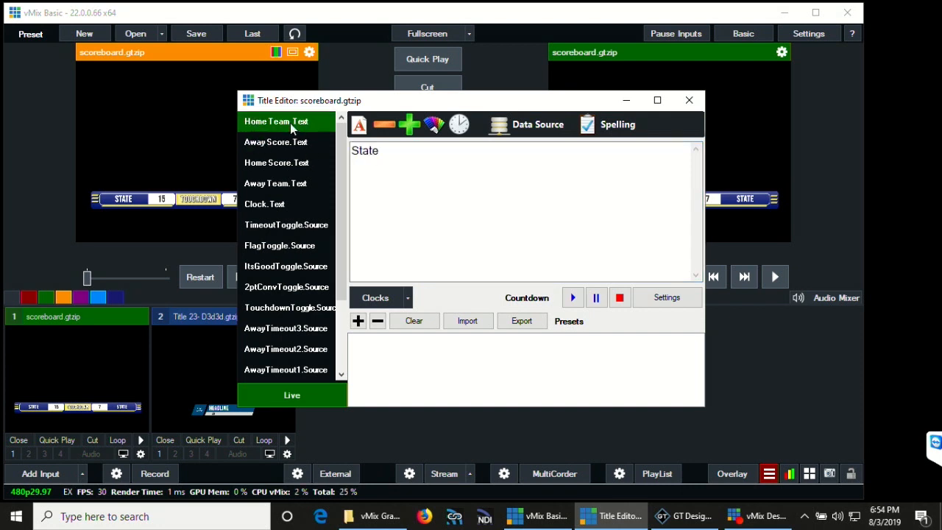
click(292, 142)
click(292, 164)
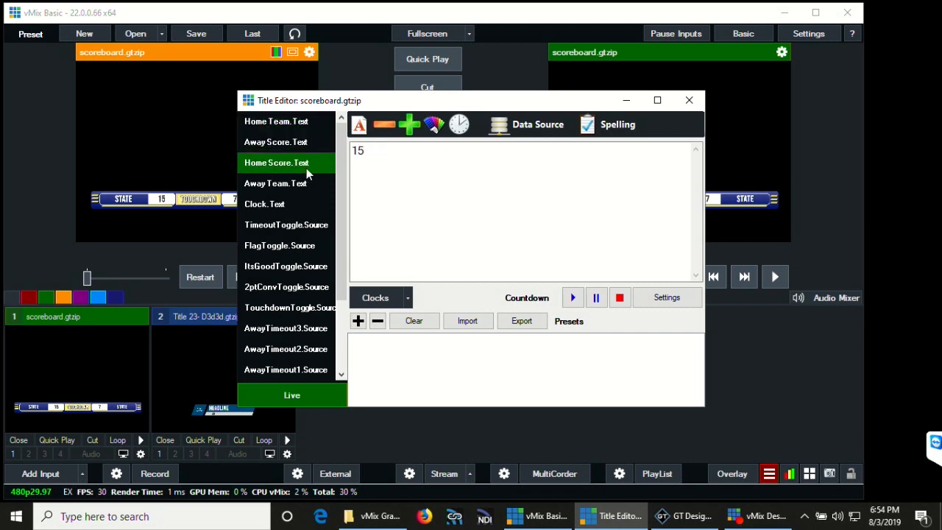
click(308, 181)
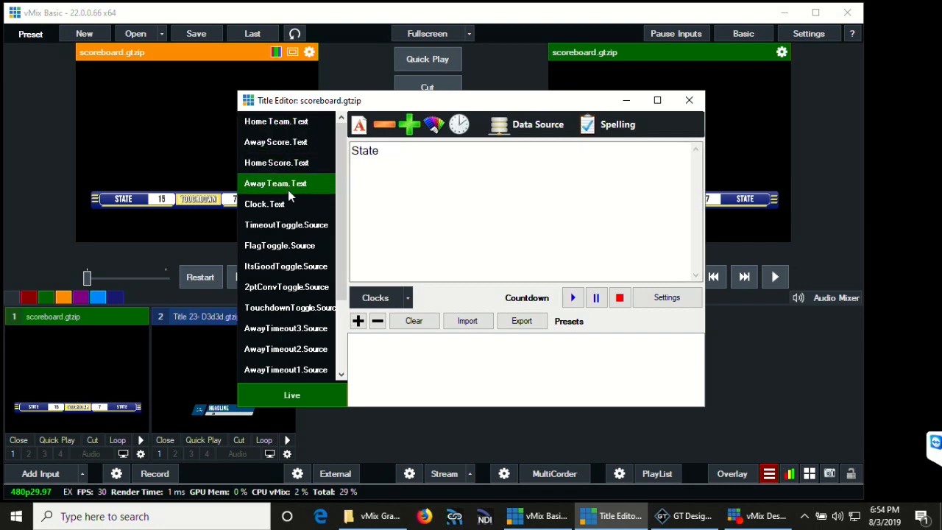
click(286, 206)
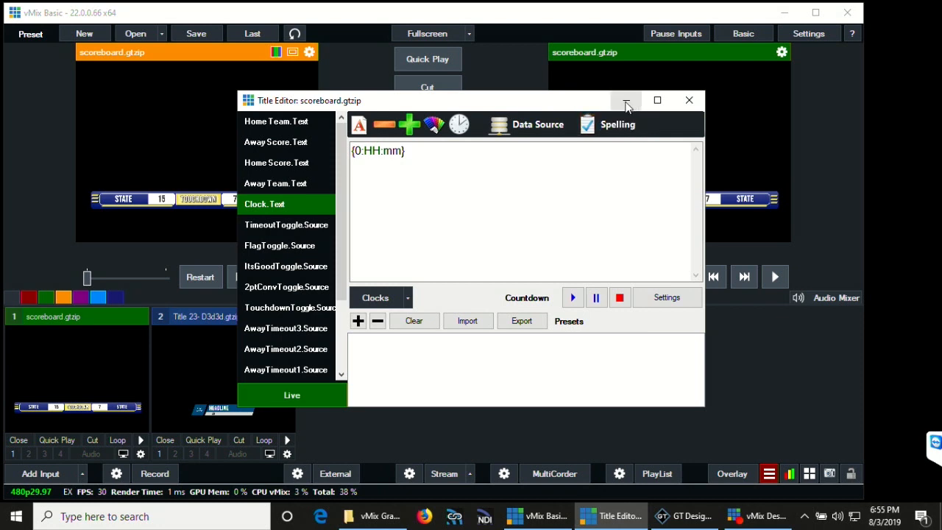
click(690, 101)
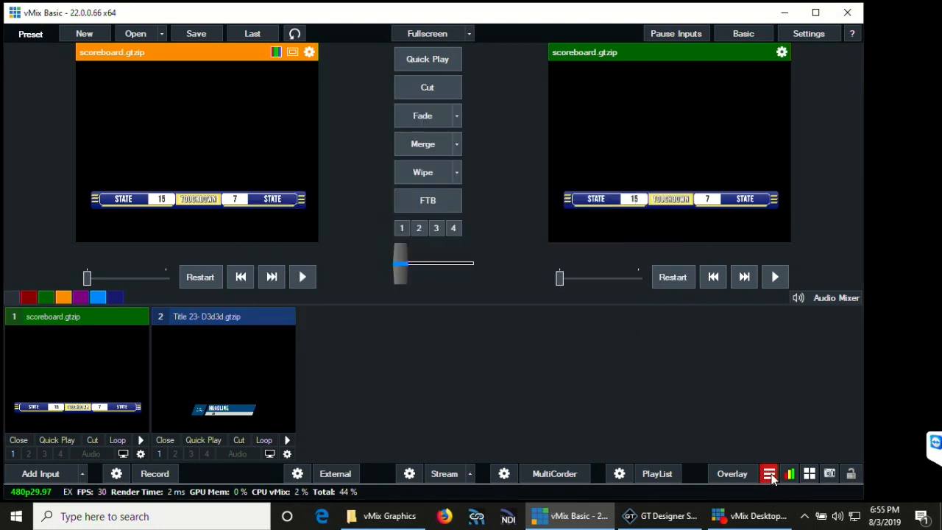
- Open the Data Sources manager and add an XML data source named SuiteCGXML
click(769, 475)
click(719, 363)
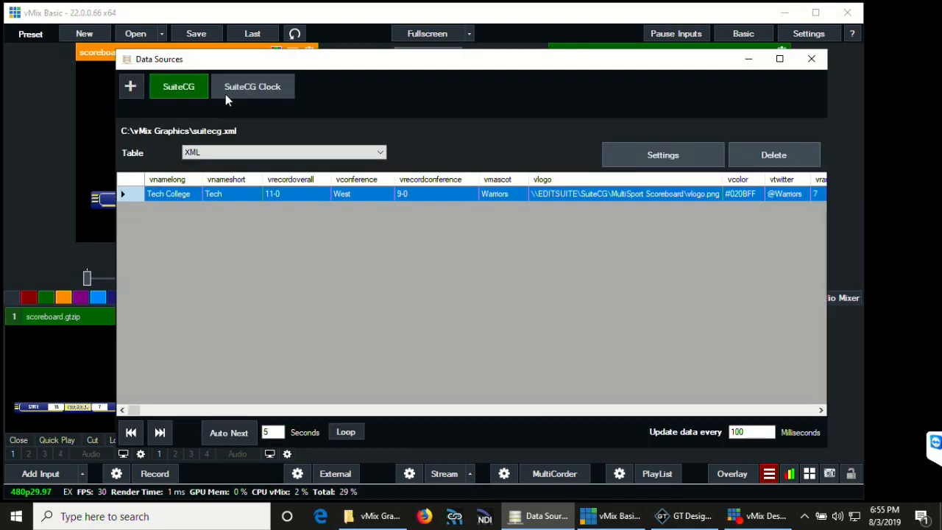
click(132, 89)
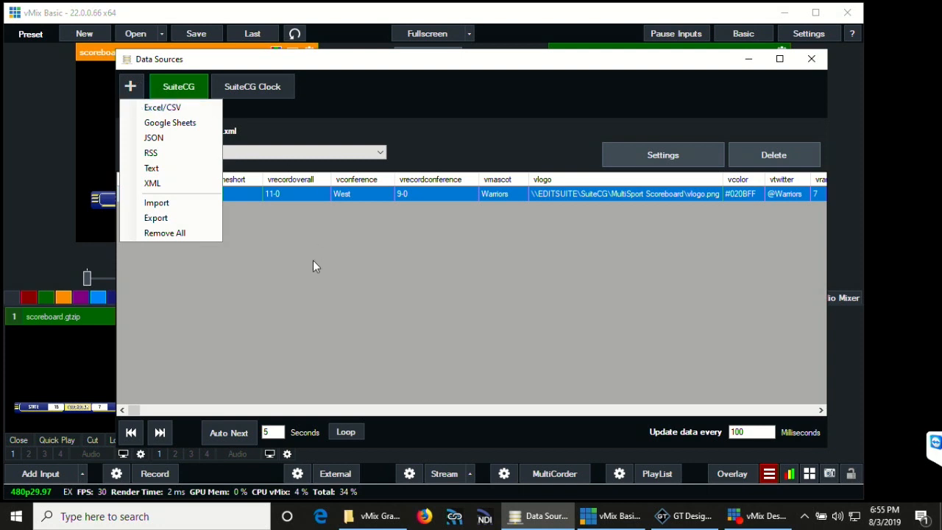
click(313, 261)
click(131, 88)
click(160, 184)
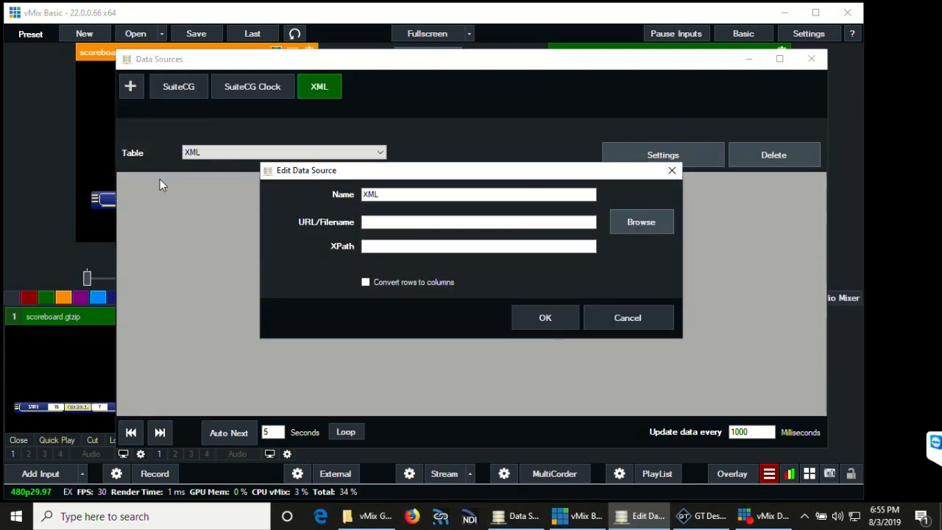
drag(412, 193, 345, 197)
text(S)
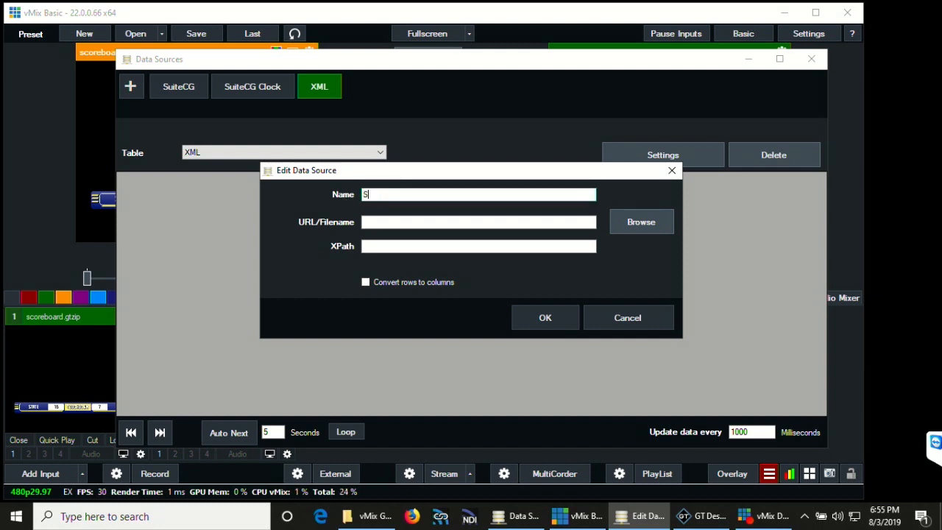
text(uiteCGXML)
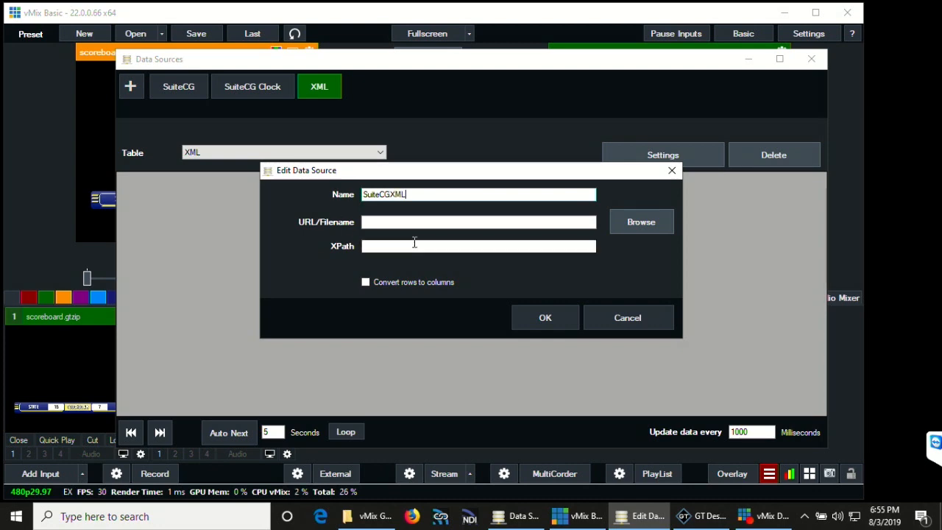
- Point the data source to suitecg.xml in C:\vMix Graphics and set its XPath to /output
click(433, 221)
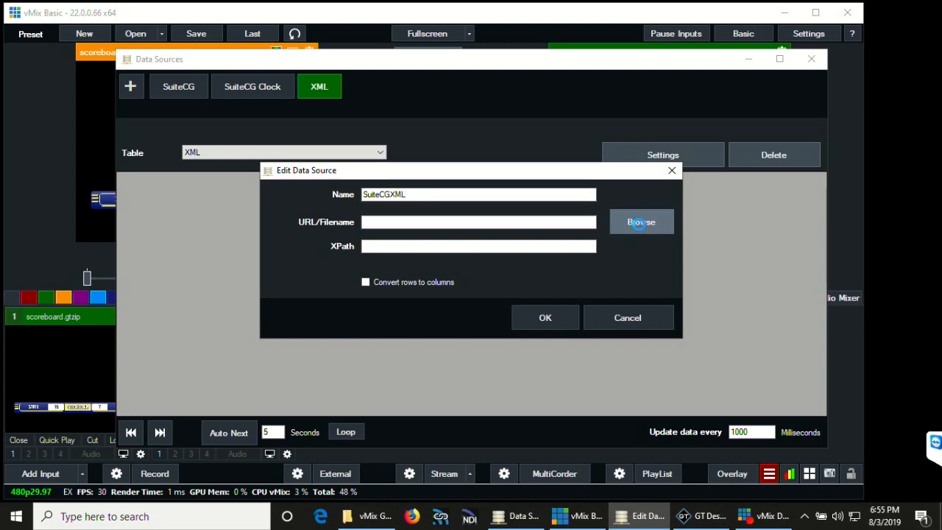
click(641, 223)
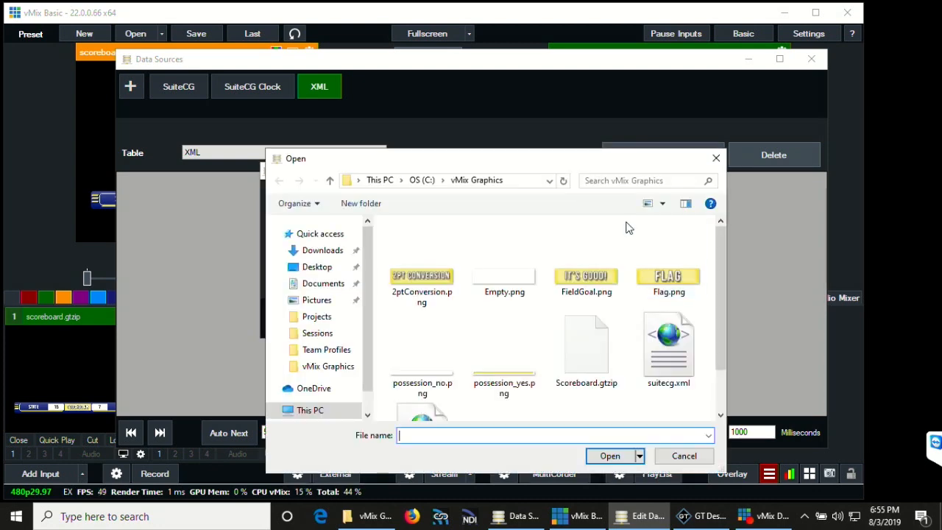
click(424, 183)
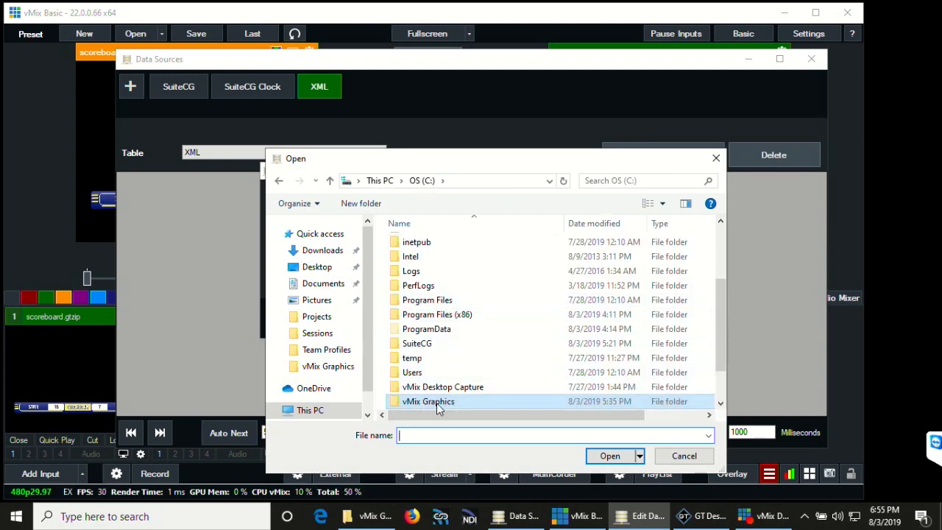
double_click(431, 403)
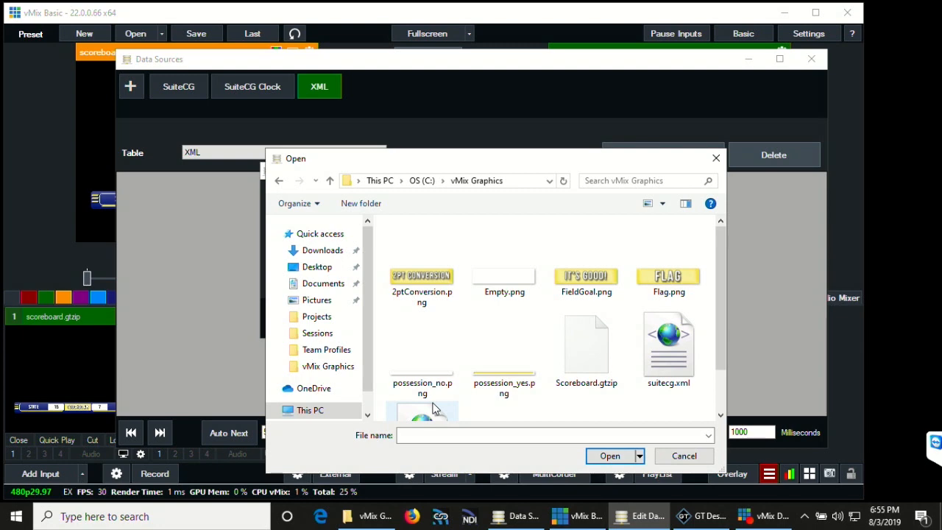
drag(717, 333, 719, 347)
click(671, 321)
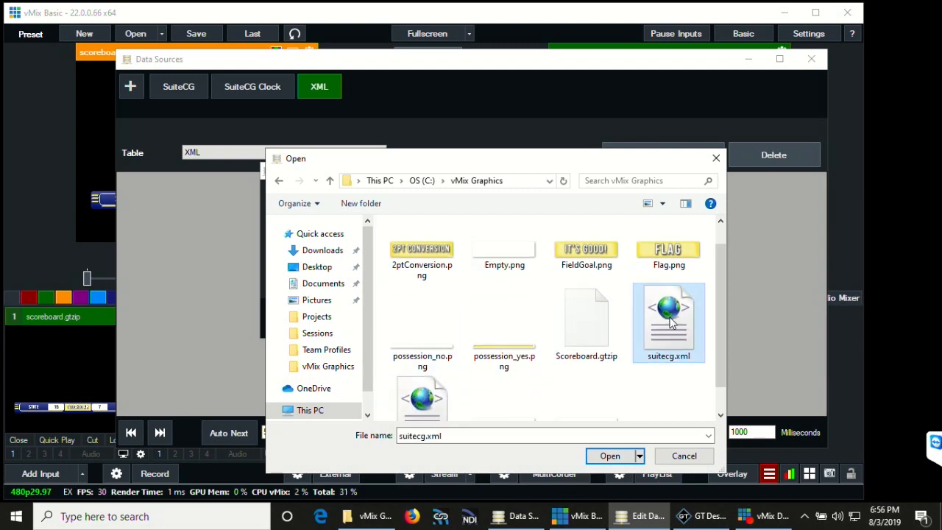
click(615, 456)
click(420, 246)
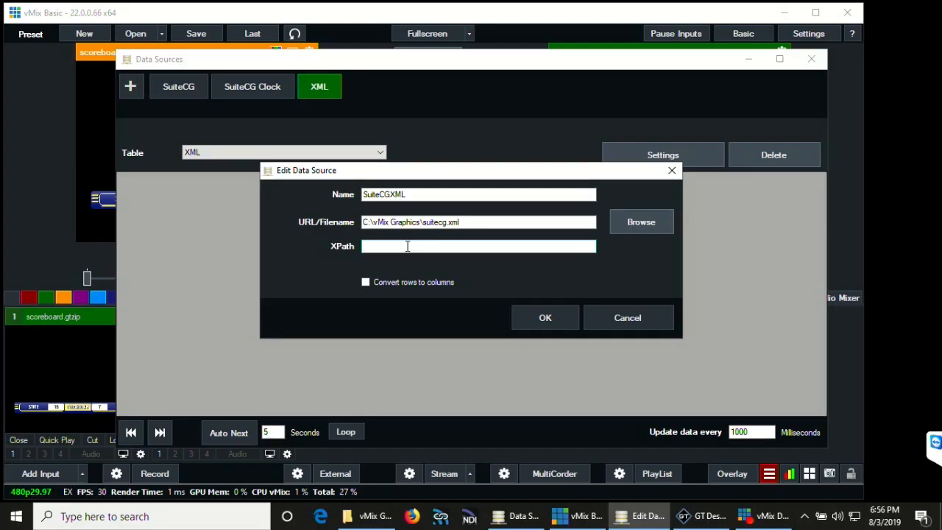
text(/output)
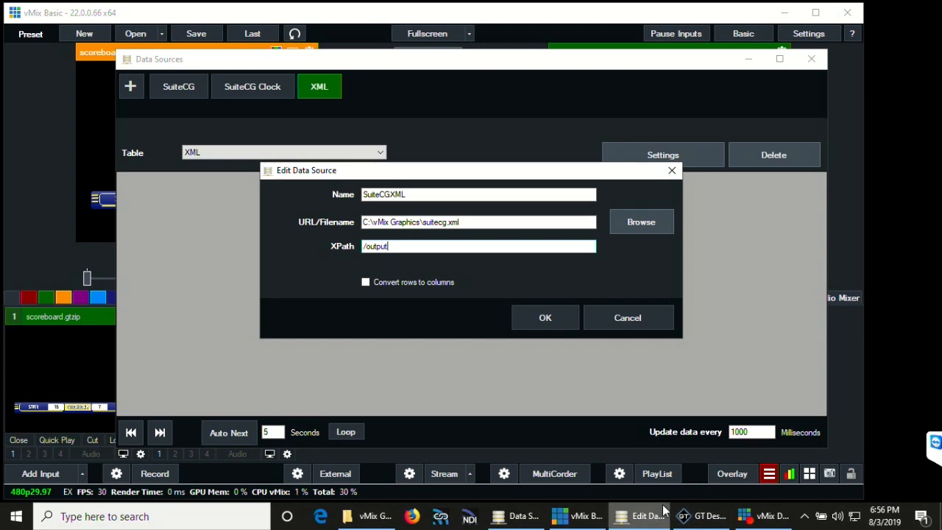
- Check the root element in suitecg.xml from the vMix Graphics folder, and return to the data source settings
click(379, 518)
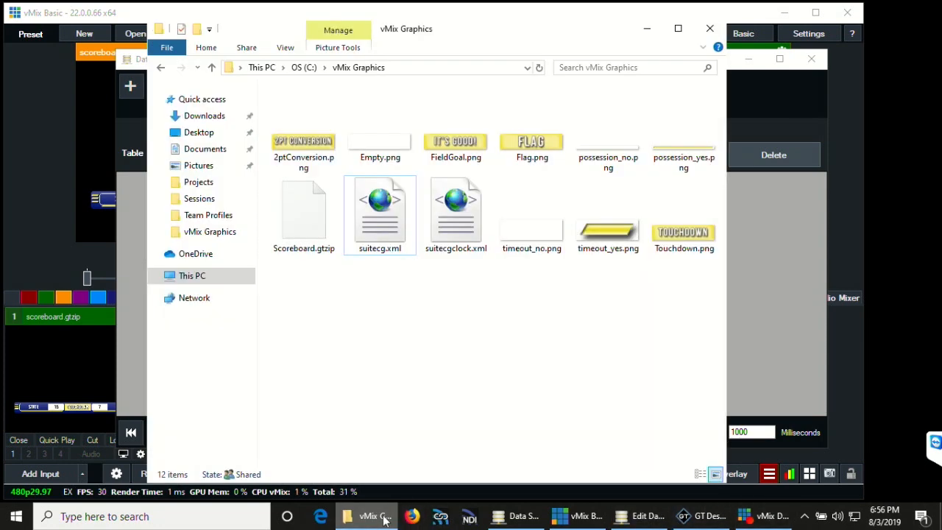
double_click(387, 228)
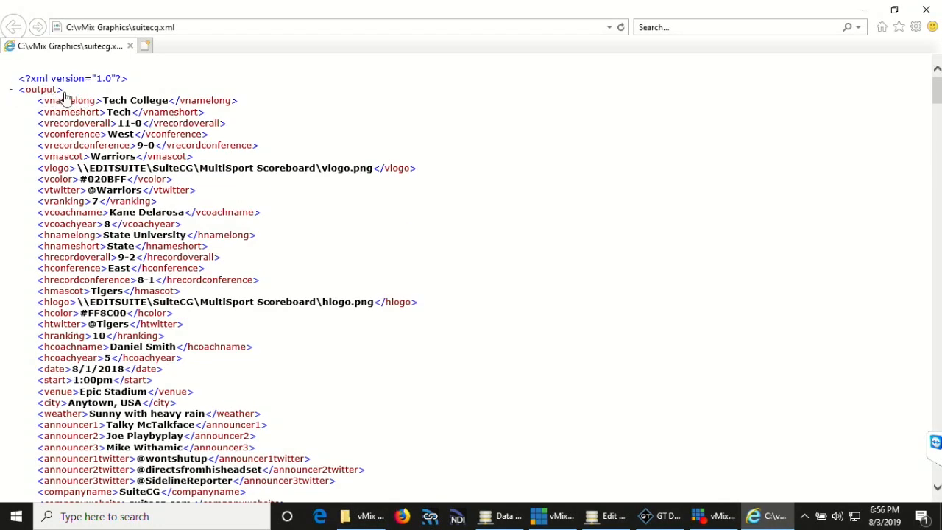
click(926, 14)
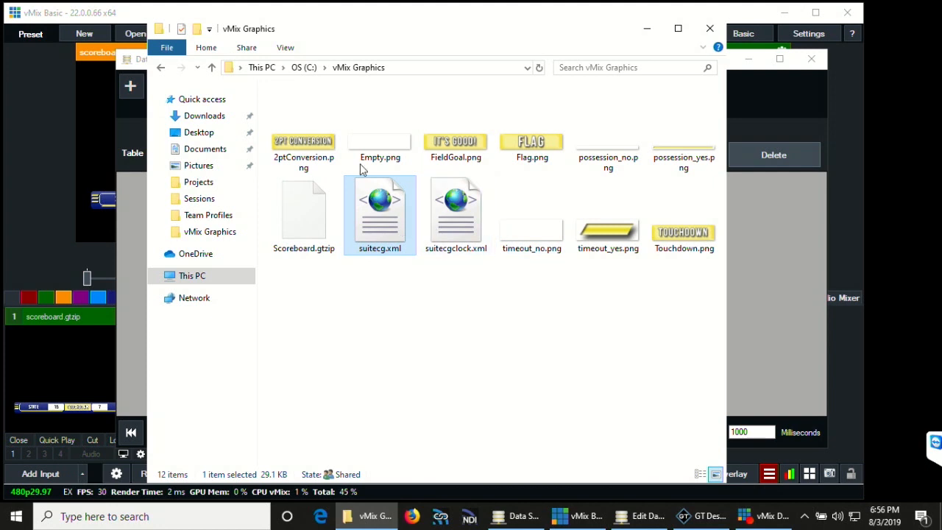
click(646, 28)
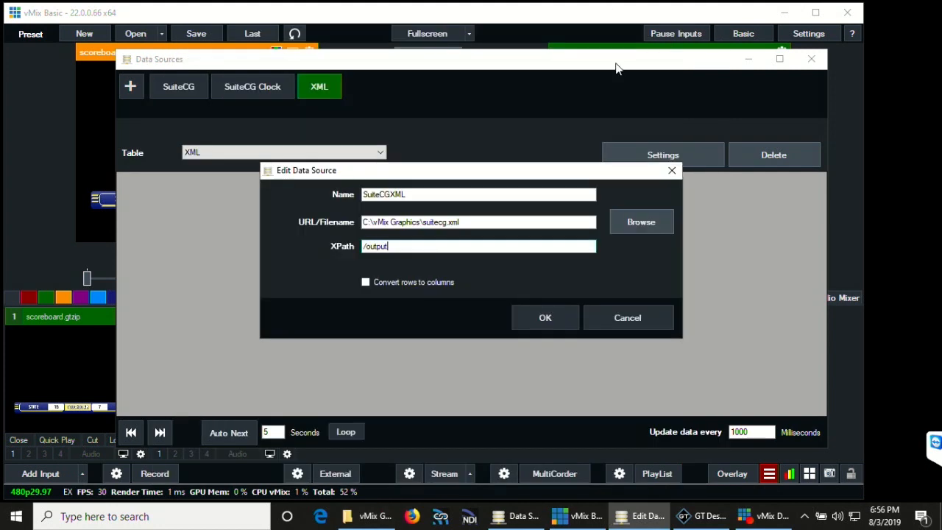
- Retouch the XPath /output and discard the settings of the SuiteCGXML data source
click(425, 245)
click(424, 246)
key(BackSpace)
text(t)
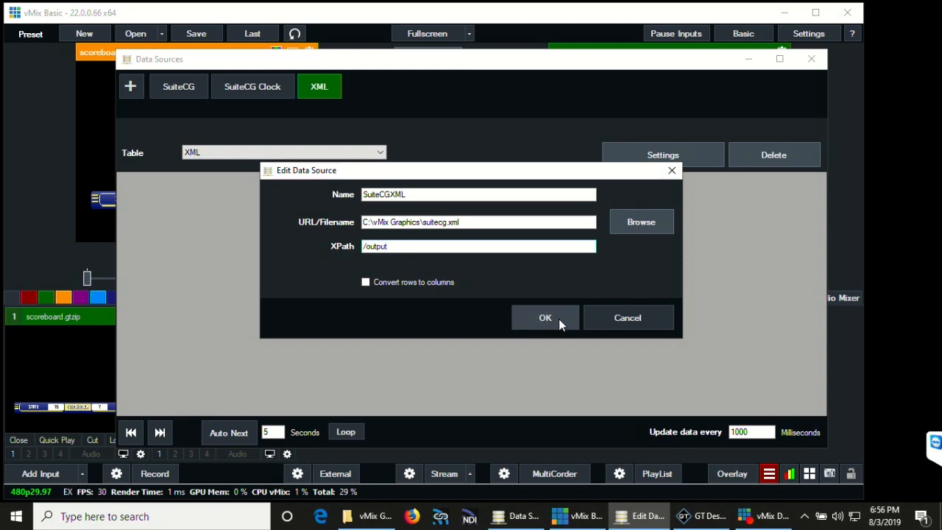
click(622, 317)
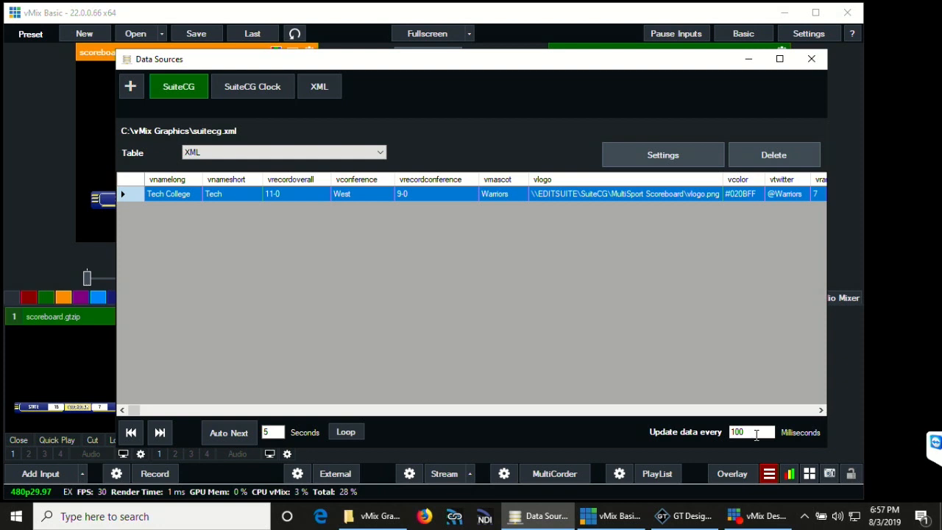
- Inspect the SuiteCG Clock data source and the SuiteCG data source's columns, and close the Data Sources manager
click(269, 93)
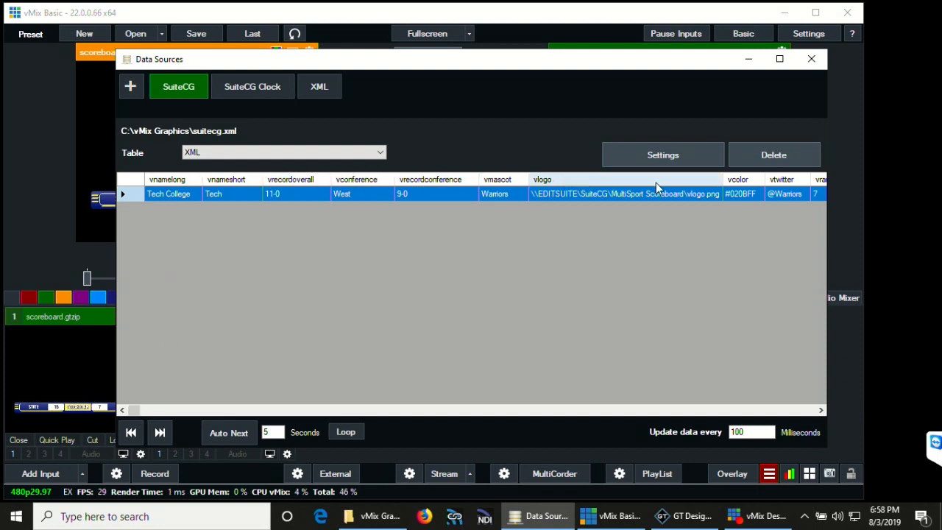
drag(137, 414, 587, 412)
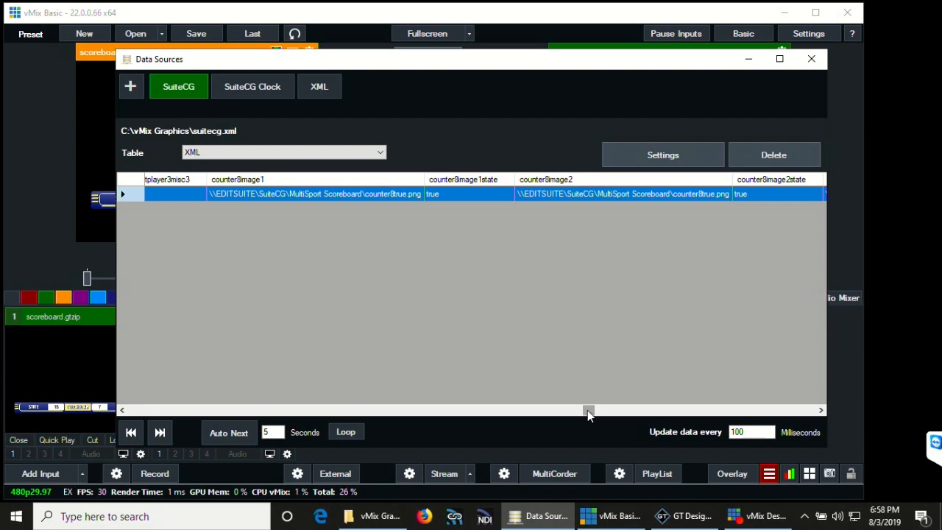
drag(587, 410, 164, 417)
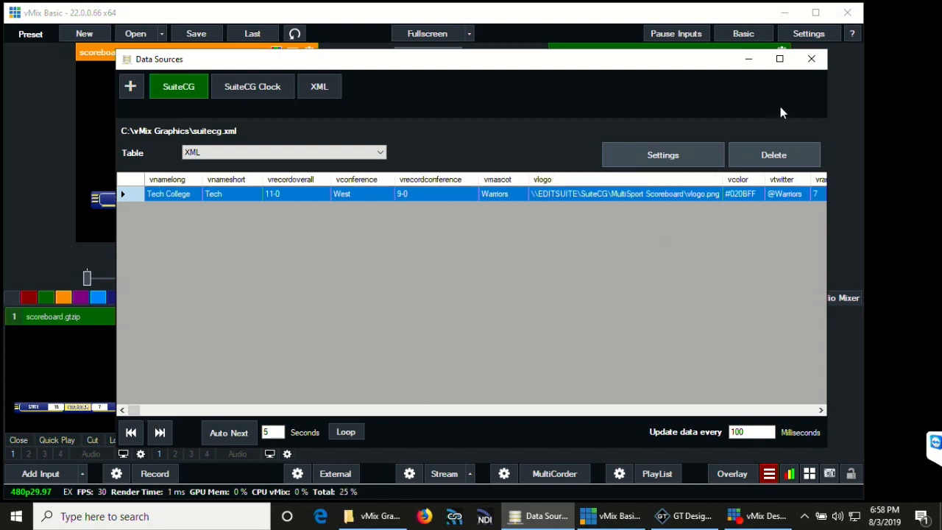
click(811, 59)
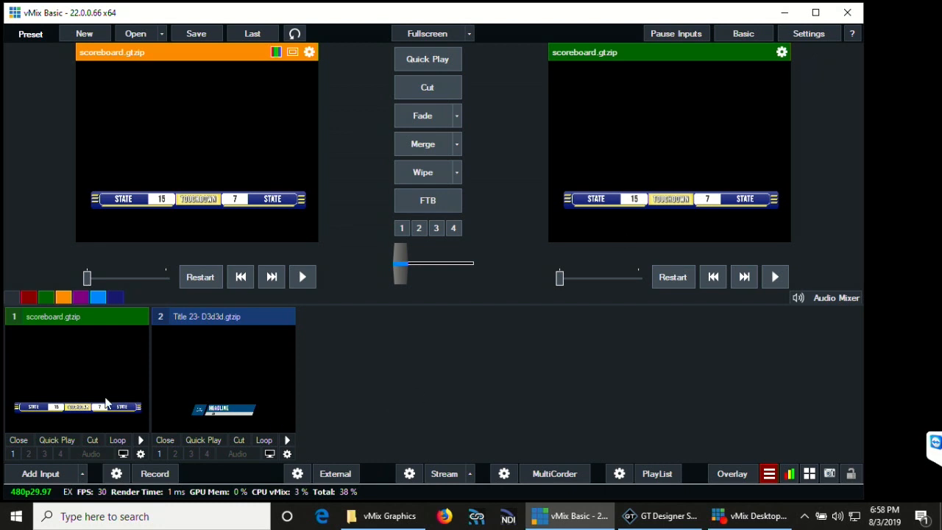
- Open the scoreboard title in the Title Editor and review its text fields from Away Score to Clock
right_click(73, 382)
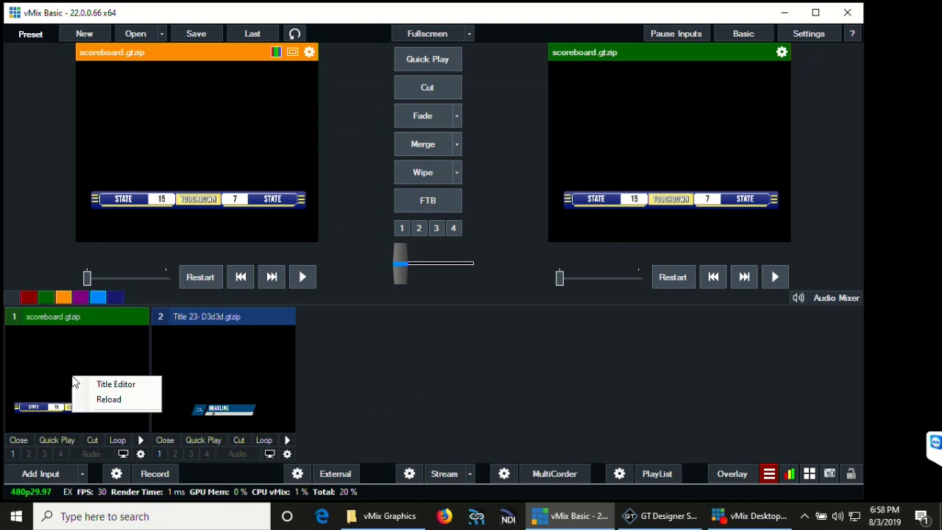
click(120, 384)
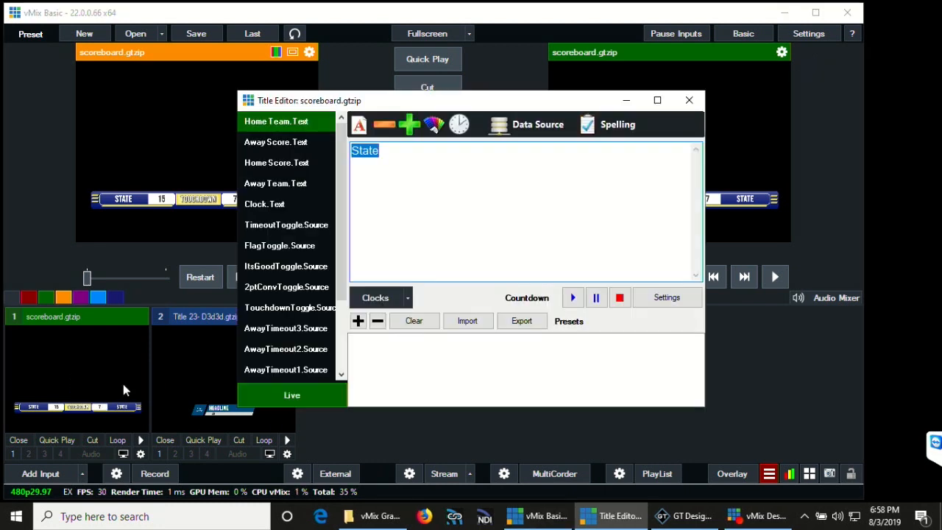
click(284, 144)
click(287, 163)
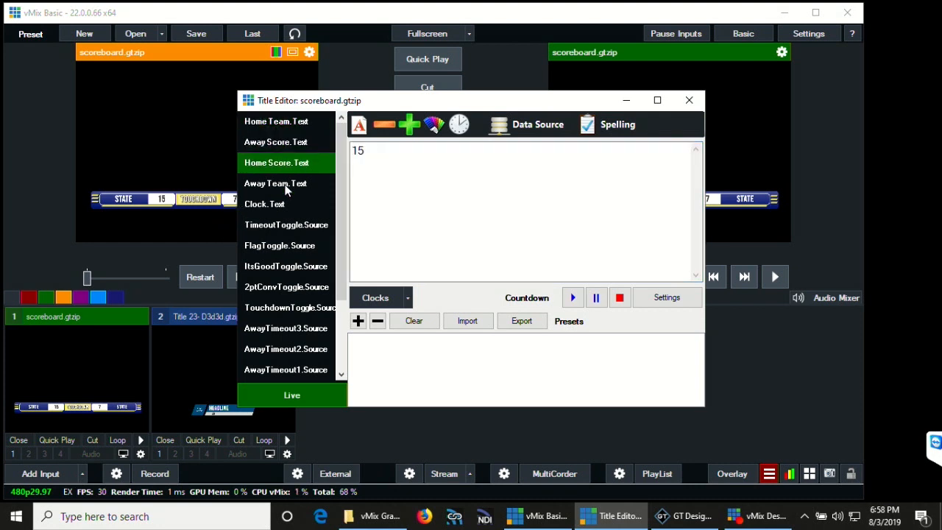
click(286, 187)
click(277, 204)
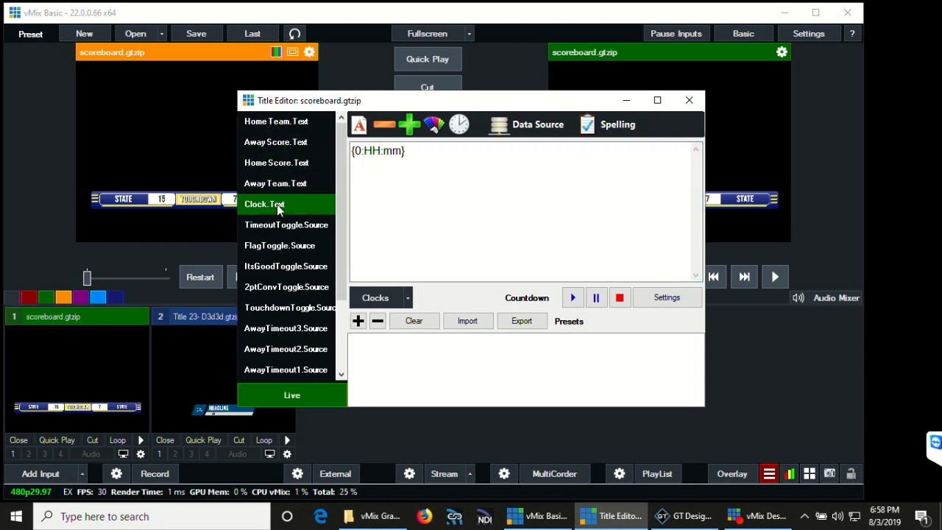
- Review the title's image fields from TimeoutToggle through TouchdownToggle and AwayPossession, and return to TimeoutToggle.Source
click(144, 213)
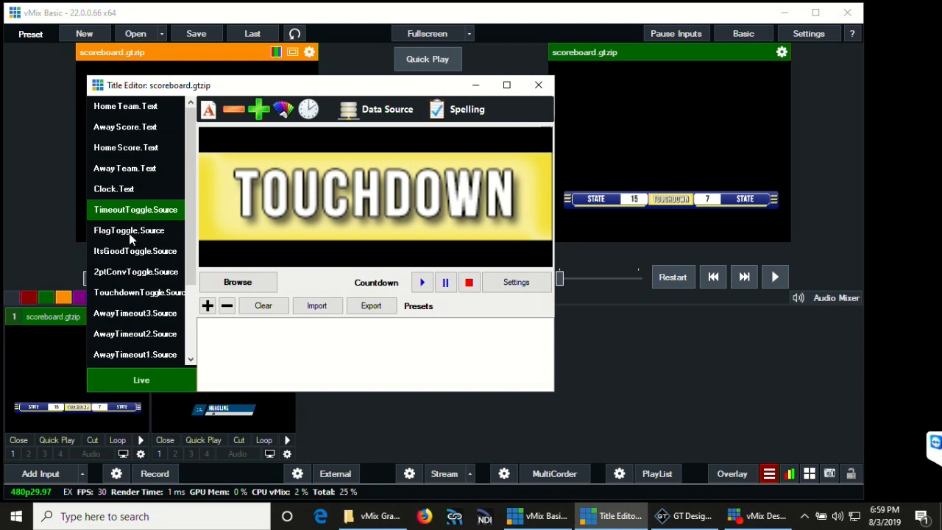
click(130, 232)
click(130, 252)
click(131, 270)
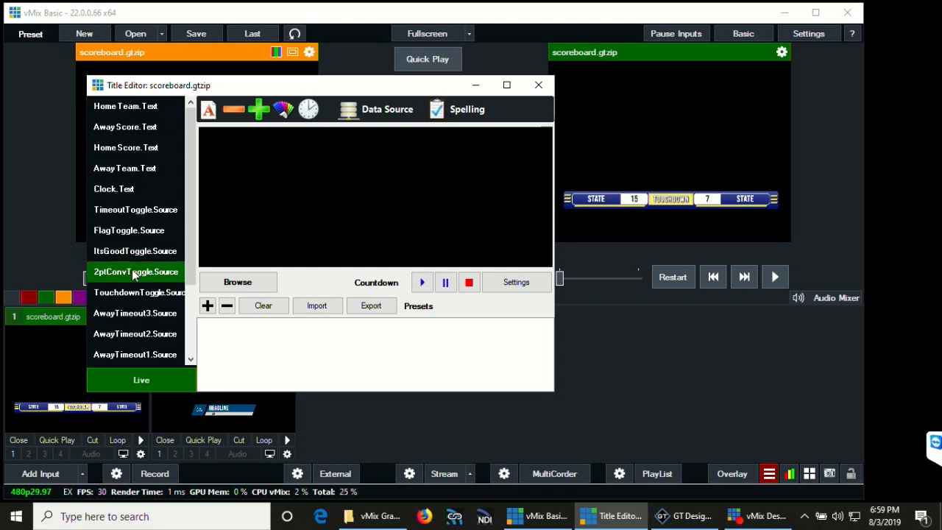
click(132, 295)
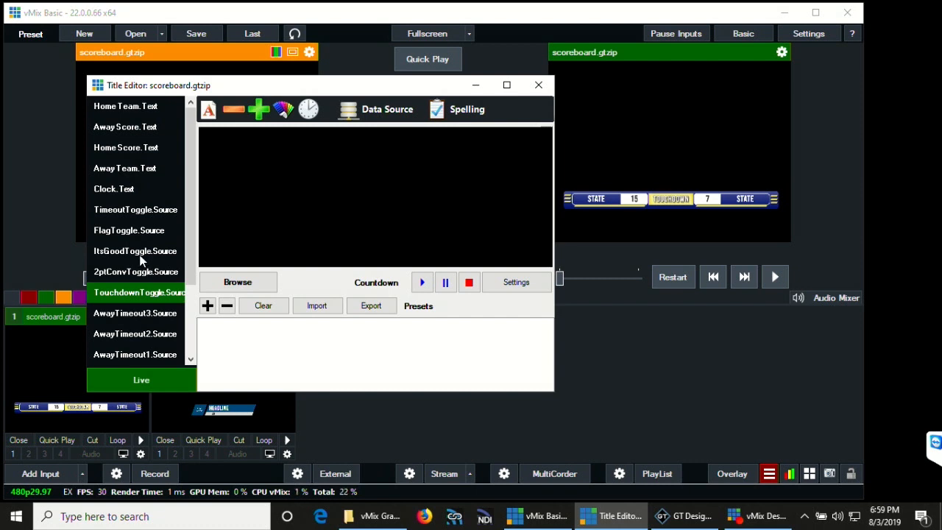
scroll(139, 255, down, 2)
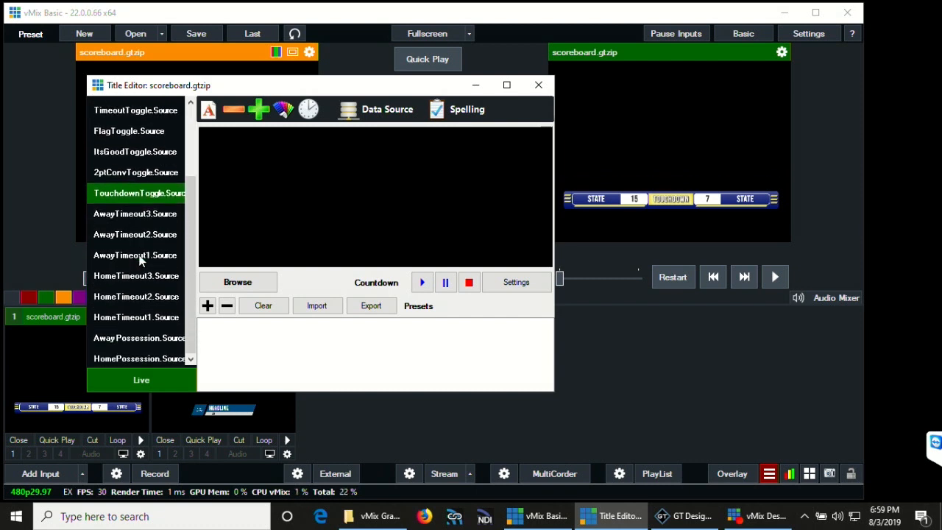
click(140, 334)
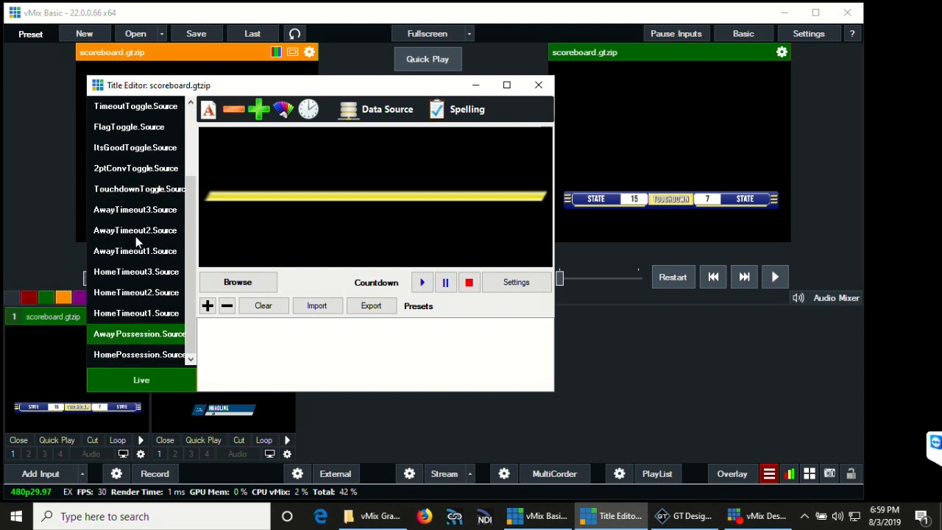
scroll(136, 237, up, 2)
click(136, 210)
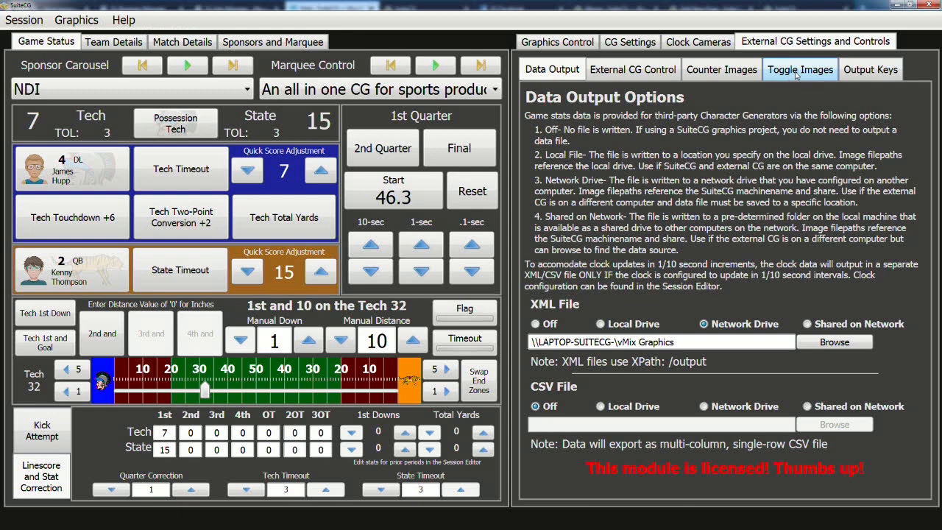
- Check the Toggle Images and Counter Images assignments in SuiteCG's external CG settings, and return to Toggle Images
click(796, 74)
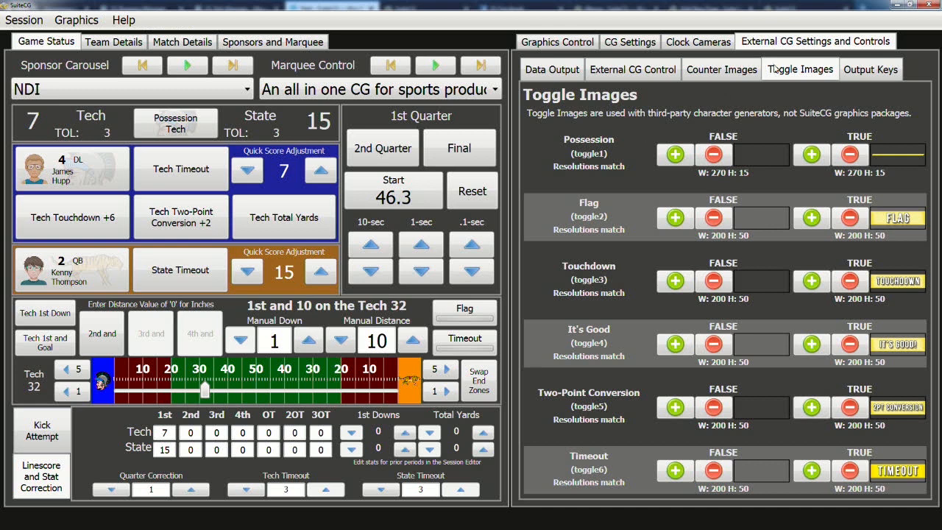
click(739, 74)
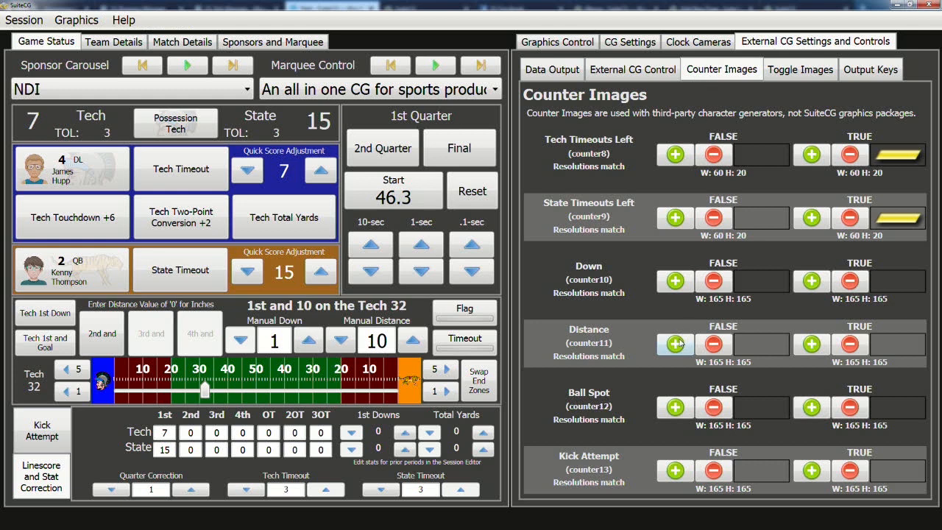
click(774, 76)
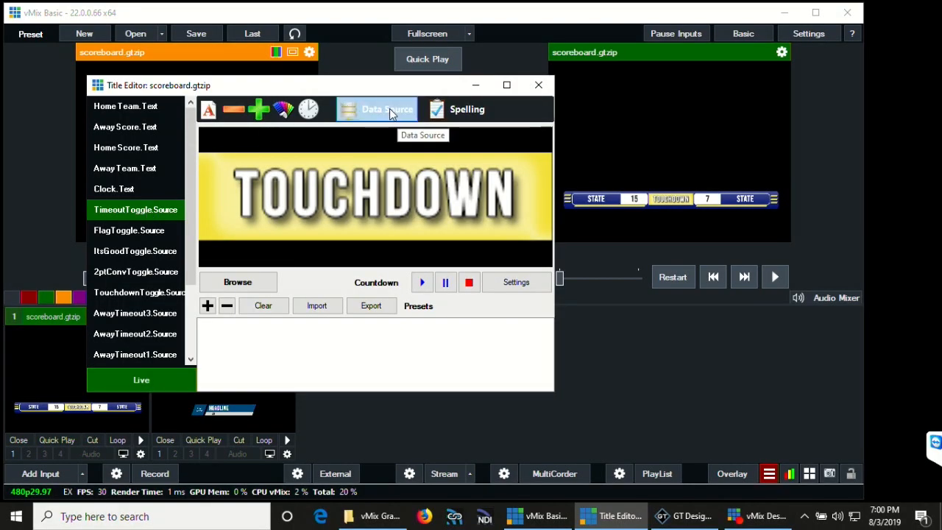
- Link TimeoutToggle.Source in the vMix title to the toggle6image column of the SuiteCG data source
click(380, 109)
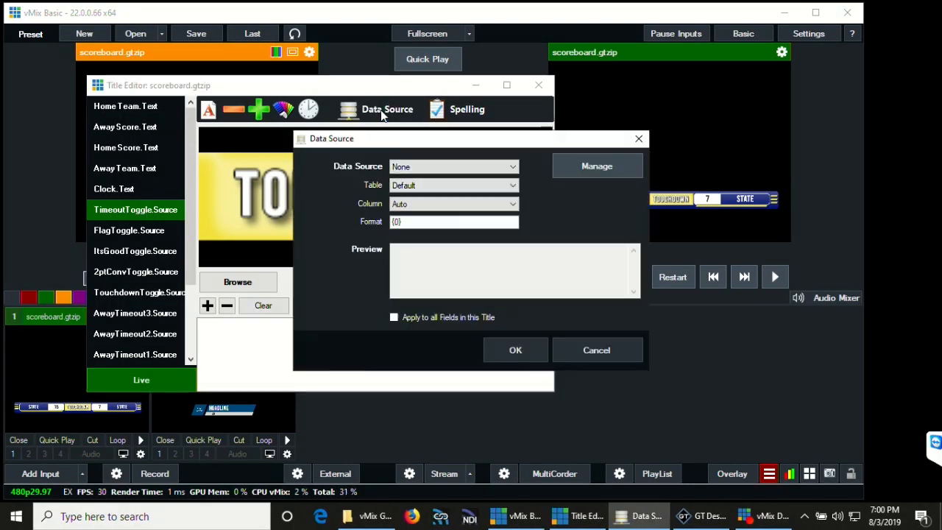
click(412, 169)
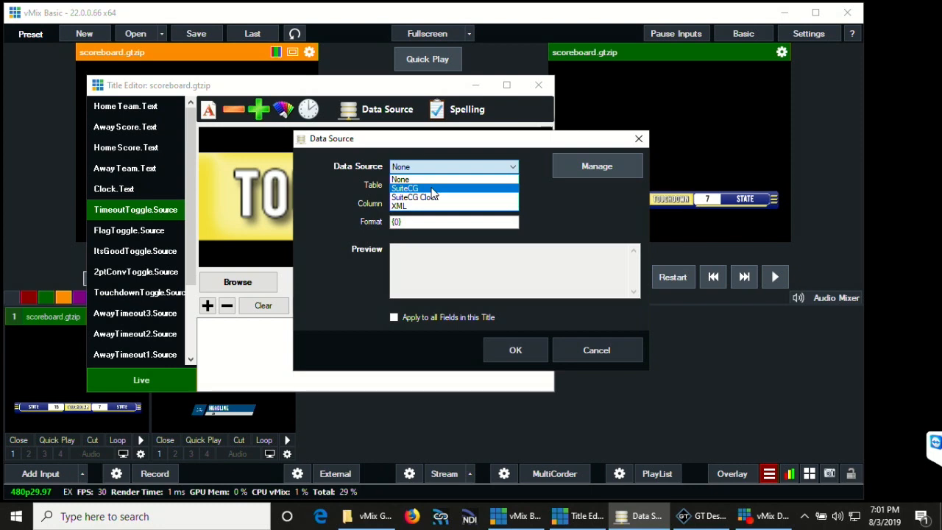
click(434, 190)
click(412, 205)
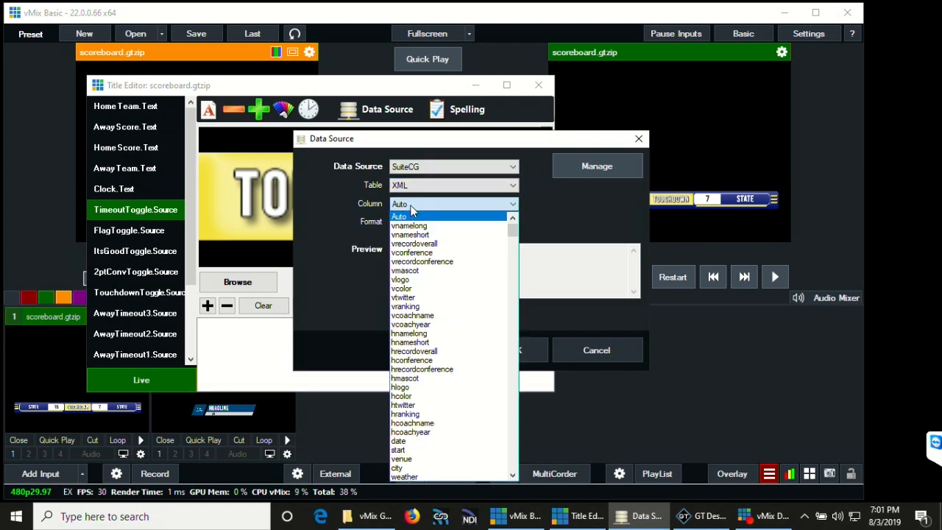
drag(513, 234, 513, 260)
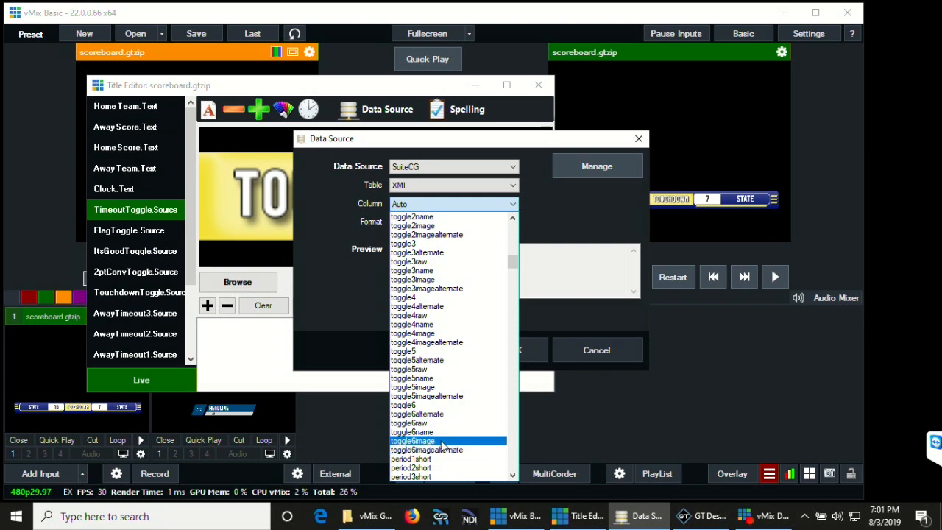
click(432, 442)
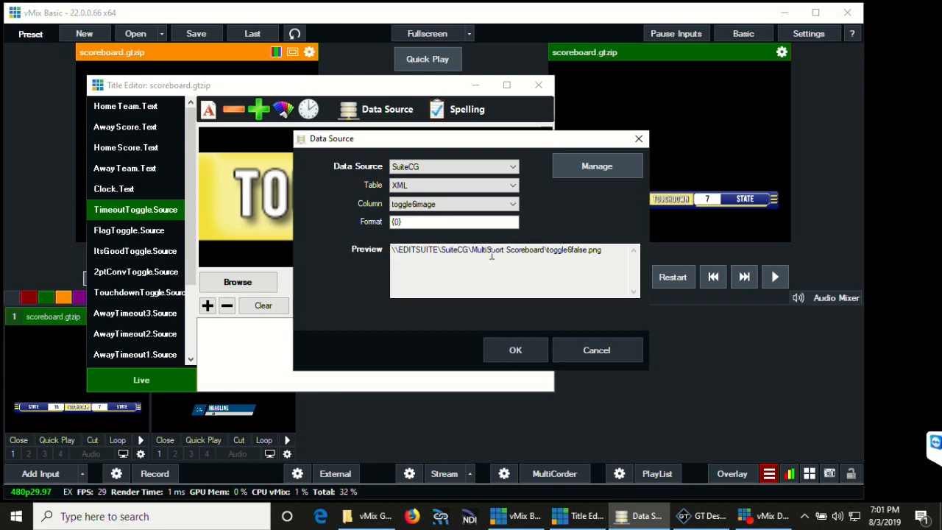
click(525, 351)
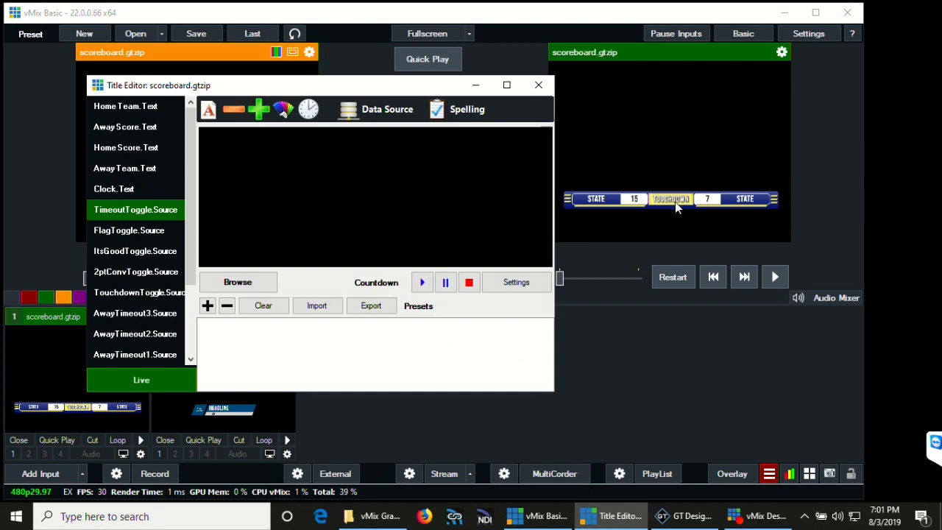
- Link FlagToggle.Source to the toggle2image column of the SuiteCG data source
click(133, 232)
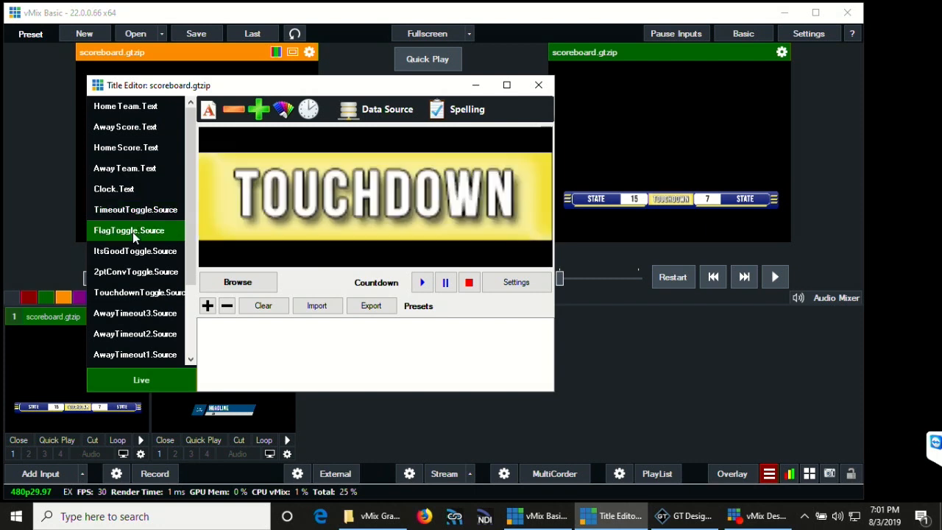
click(379, 110)
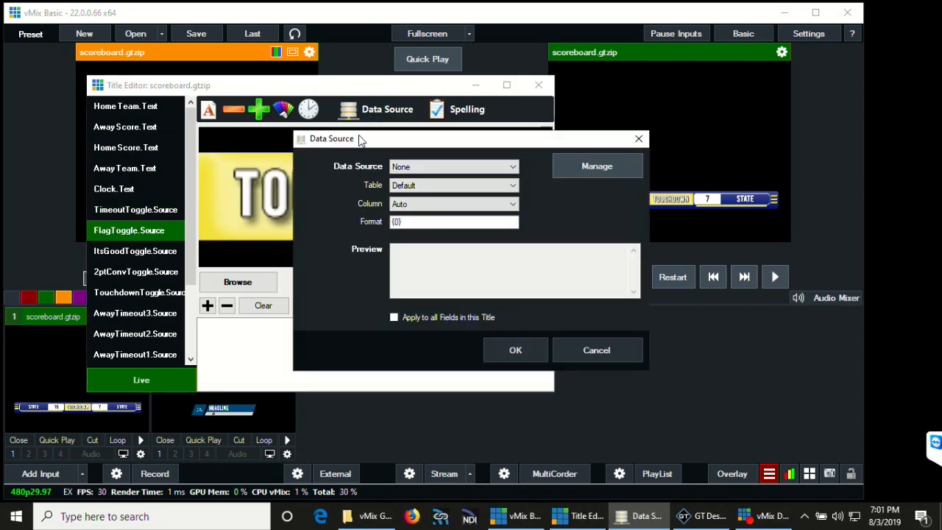
click(435, 168)
click(432, 187)
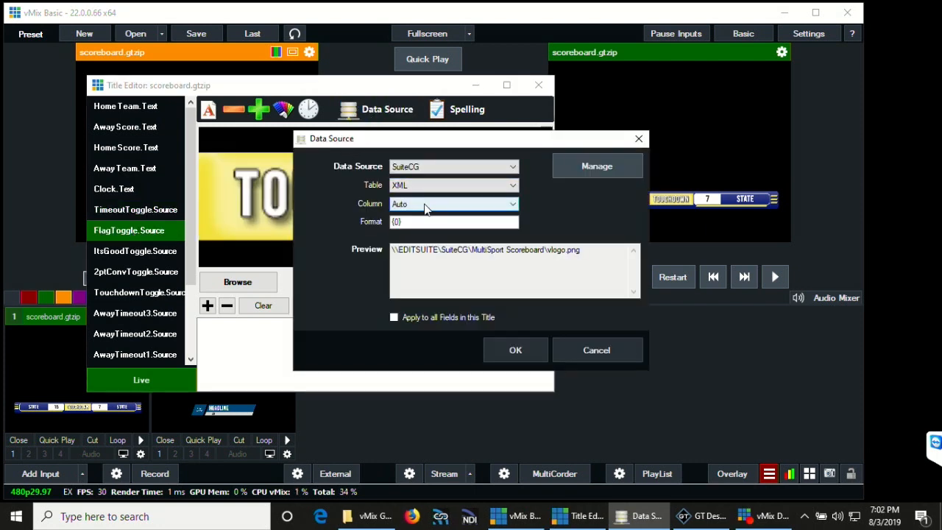
click(425, 205)
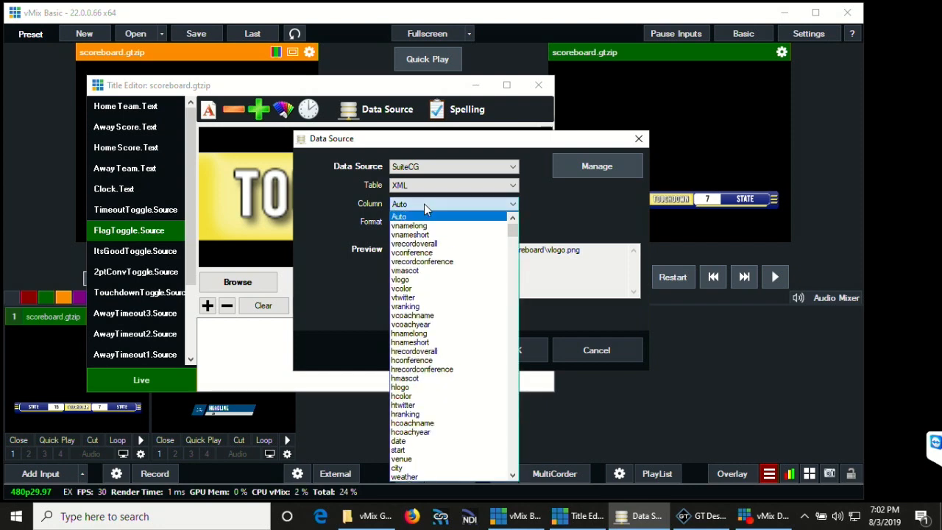
scroll(433, 320, down, 3)
scroll(433, 320, down, 8)
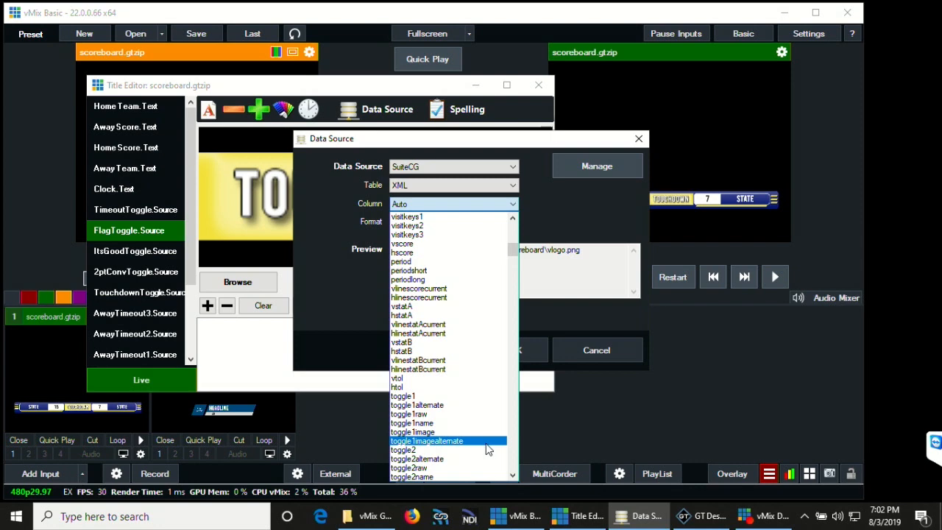
scroll(467, 455, down, 2)
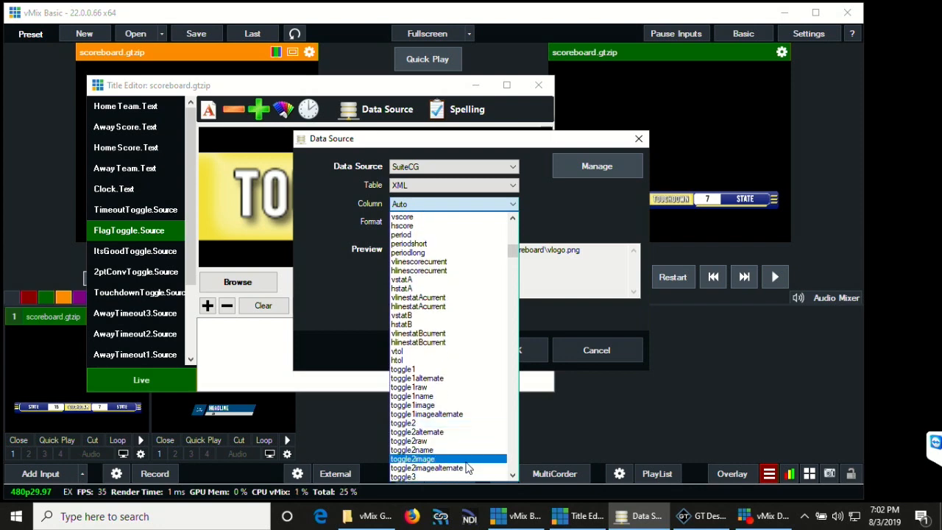
click(465, 457)
click(507, 355)
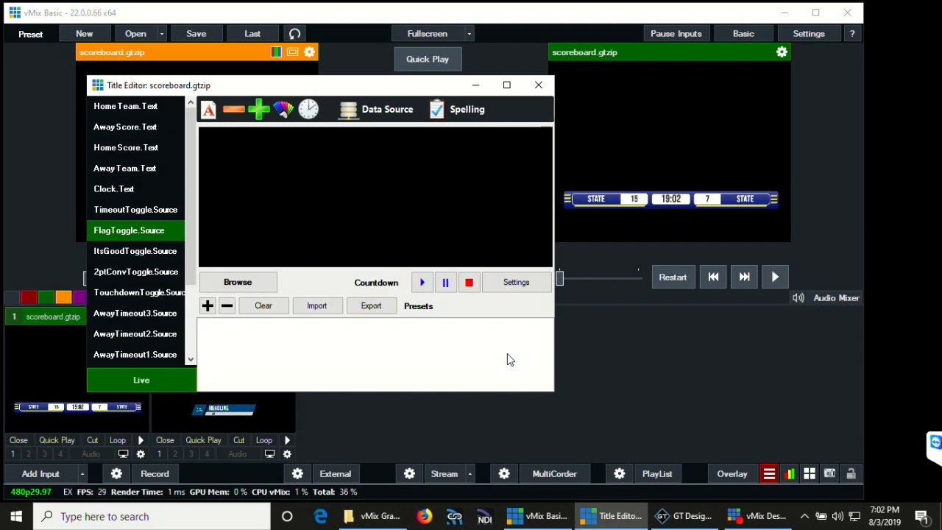
- Look through the ItsGoodToggle, 2ptConvToggle and TouchdownToggle image fields
click(125, 251)
click(130, 274)
click(129, 292)
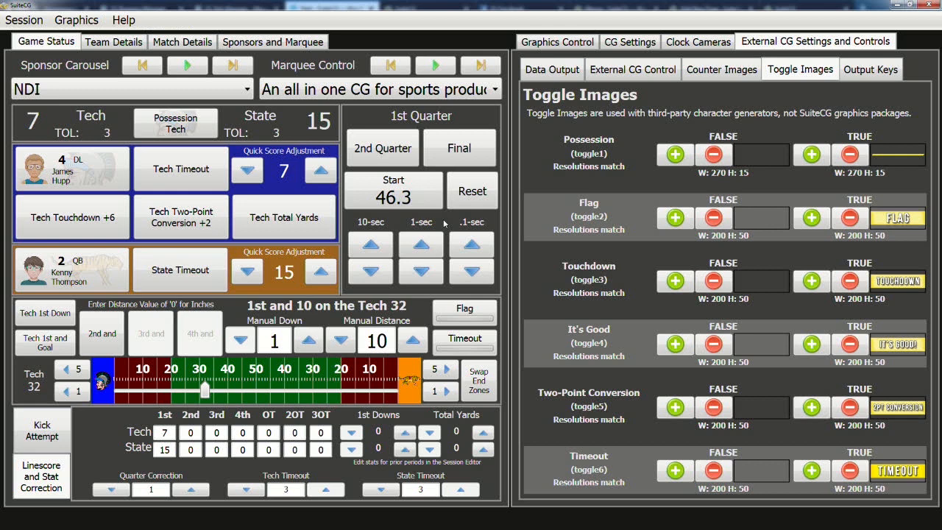
- Toggle the Flag on and off in SuiteCG, and record a Tech touchdown credited to player number 4
click(477, 312)
click(483, 310)
click(93, 222)
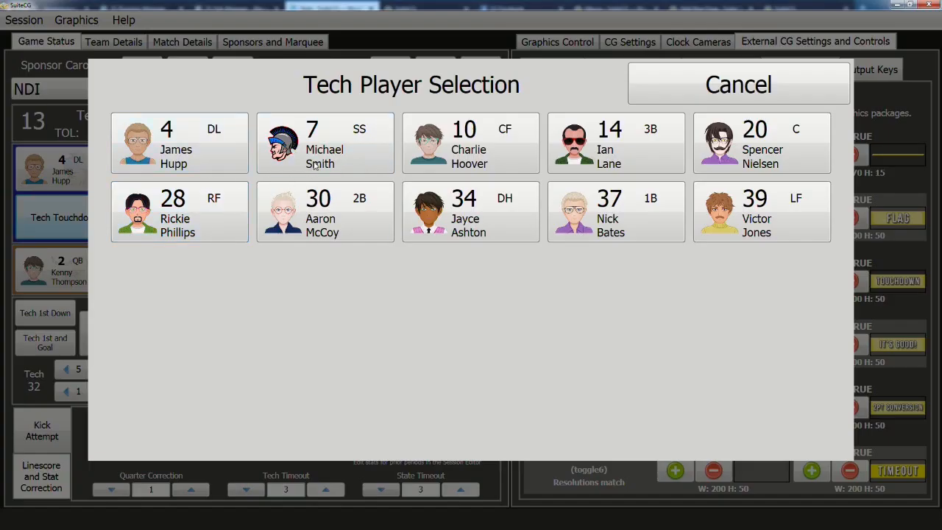
click(206, 166)
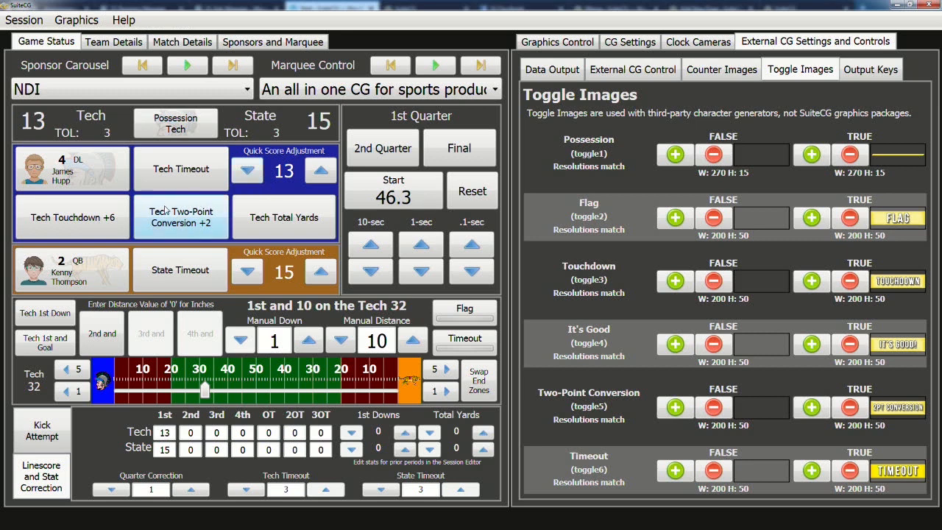
- Show the Kick Attempt controls in SuiteCG
click(64, 439)
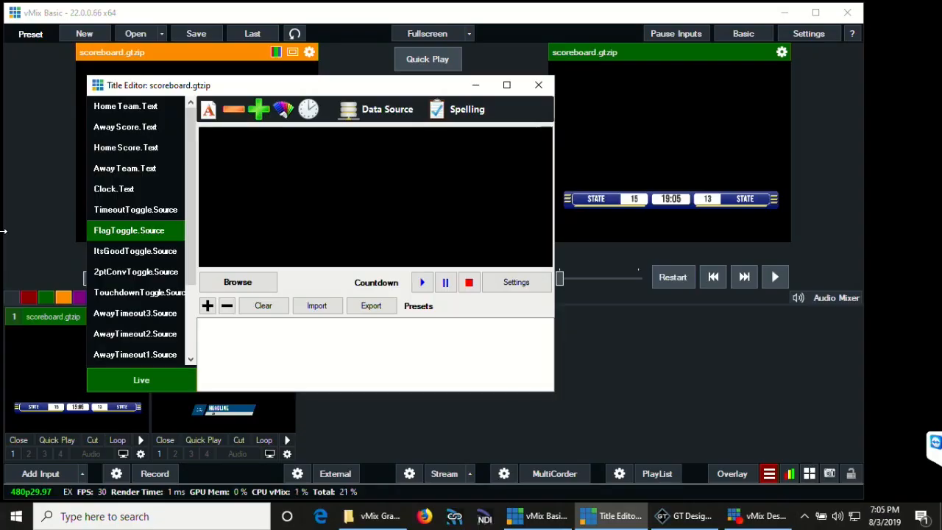
- Switch to vMix and link AwayPossession.Source in the scoreboard title to the toggle1image column of the SuiteCG data source
drag(190, 261, 189, 346)
click(147, 337)
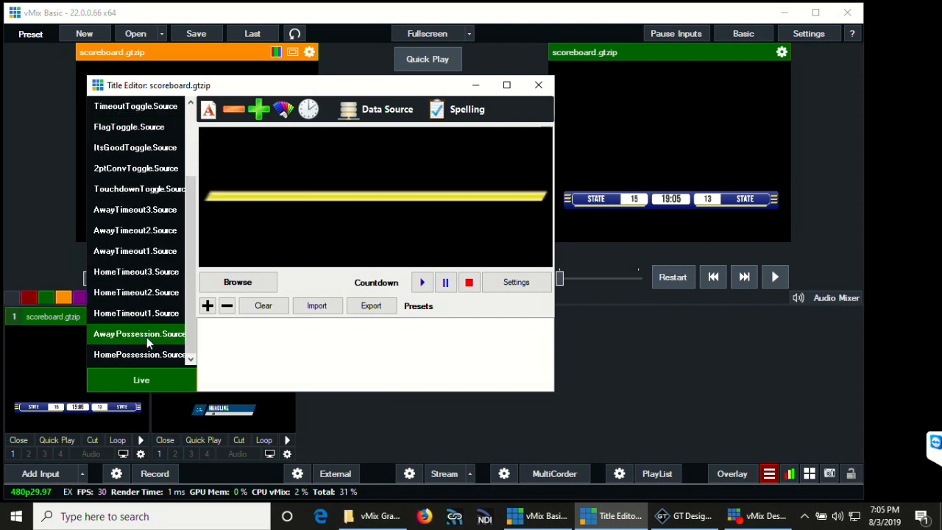
click(139, 356)
click(145, 335)
click(379, 112)
click(427, 167)
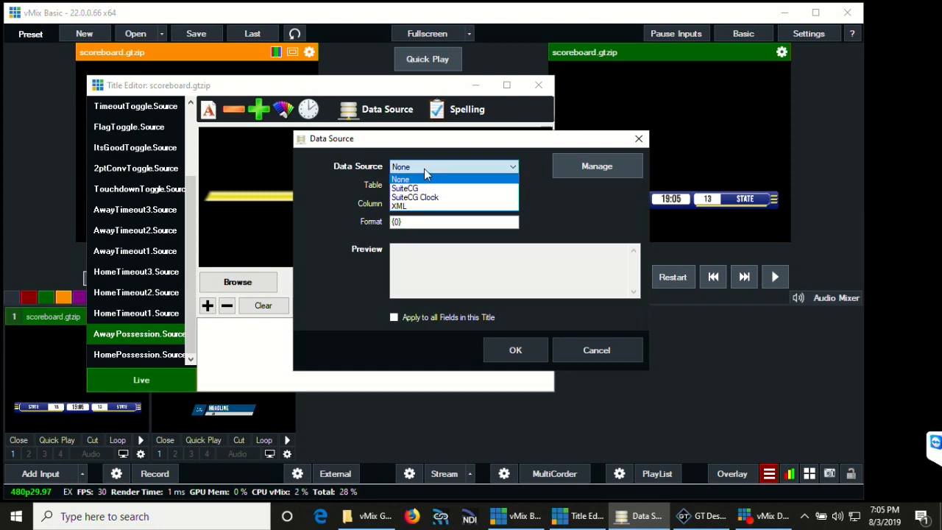
click(424, 188)
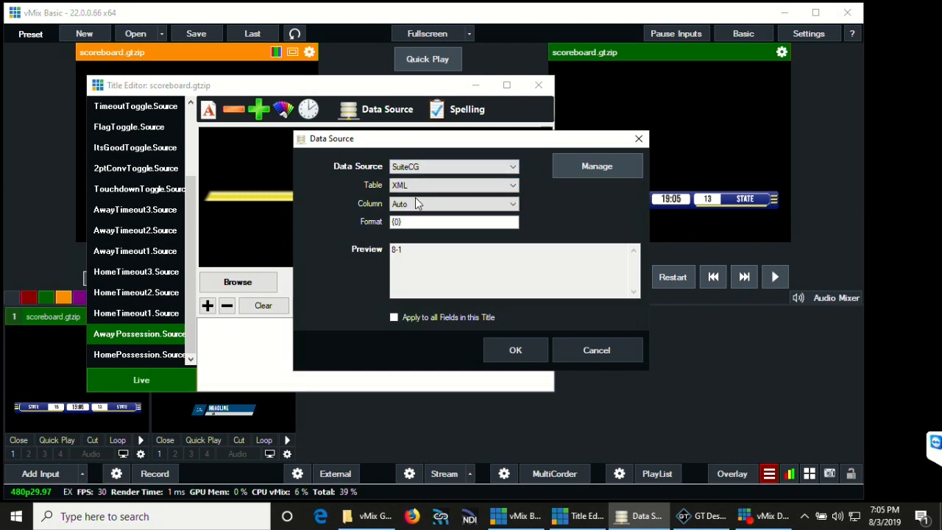
click(417, 204)
drag(512, 228, 514, 266)
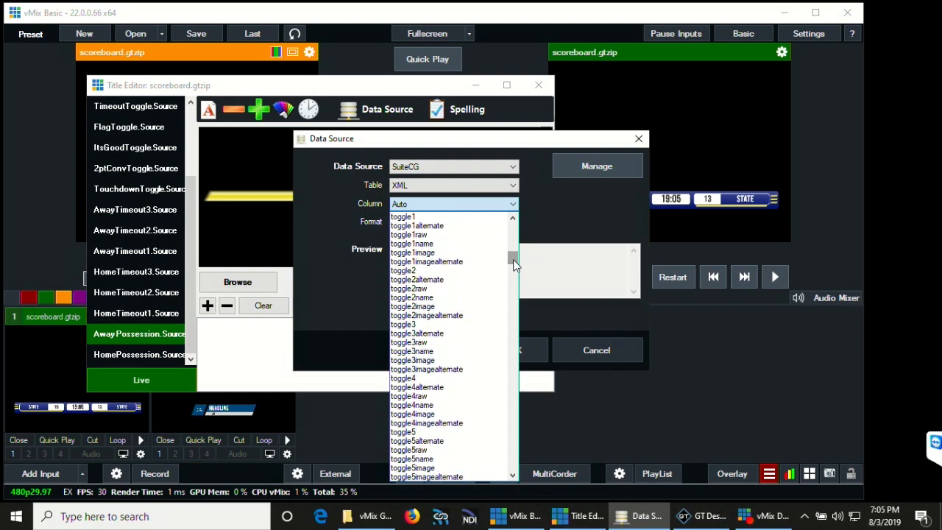
click(444, 255)
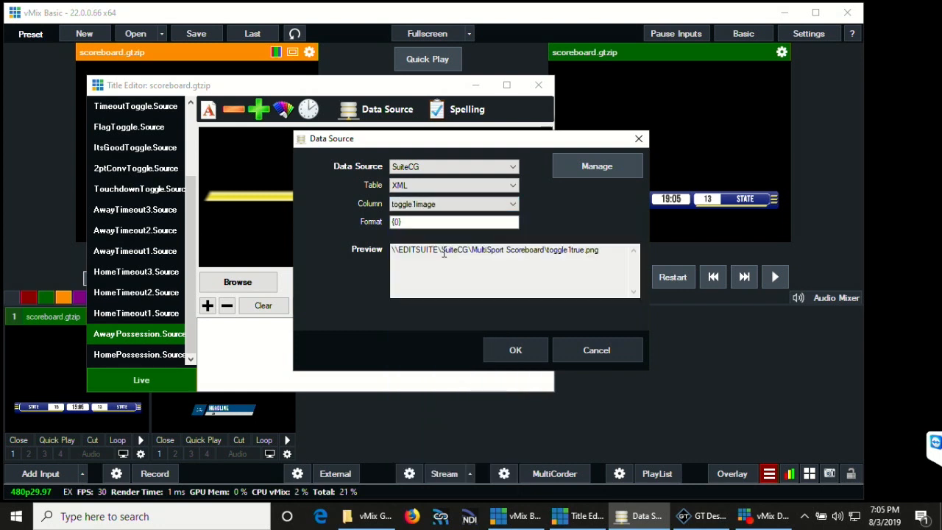
click(493, 350)
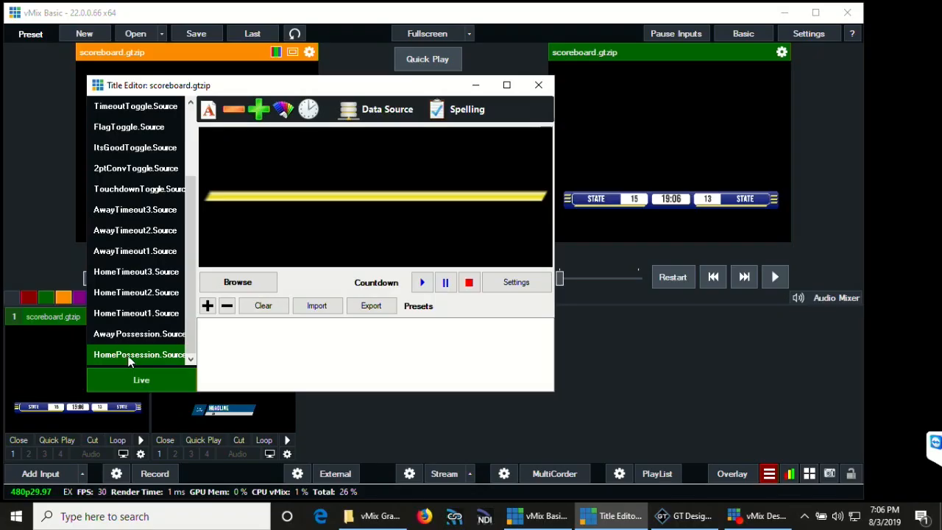
- Link HomePossession.Source to the toggle1imagealternate column of the SuiteCG data source
click(376, 112)
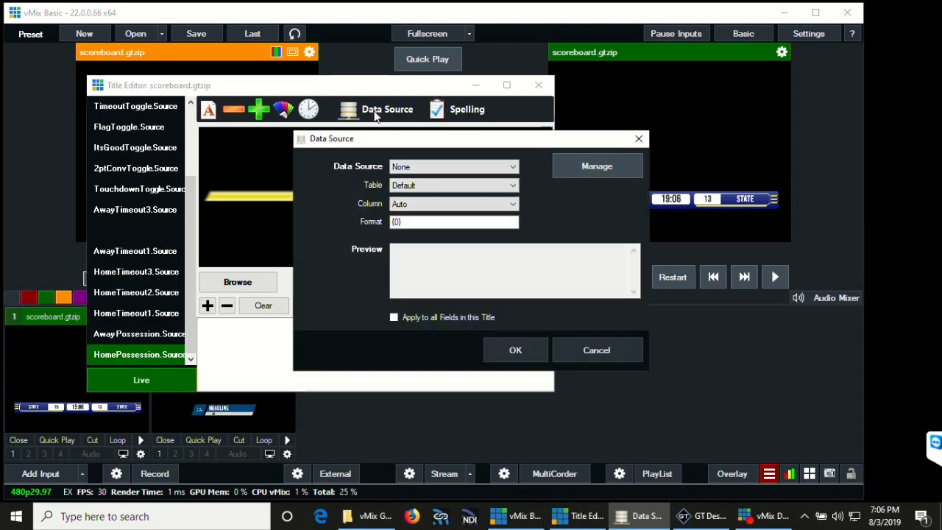
click(423, 167)
click(425, 183)
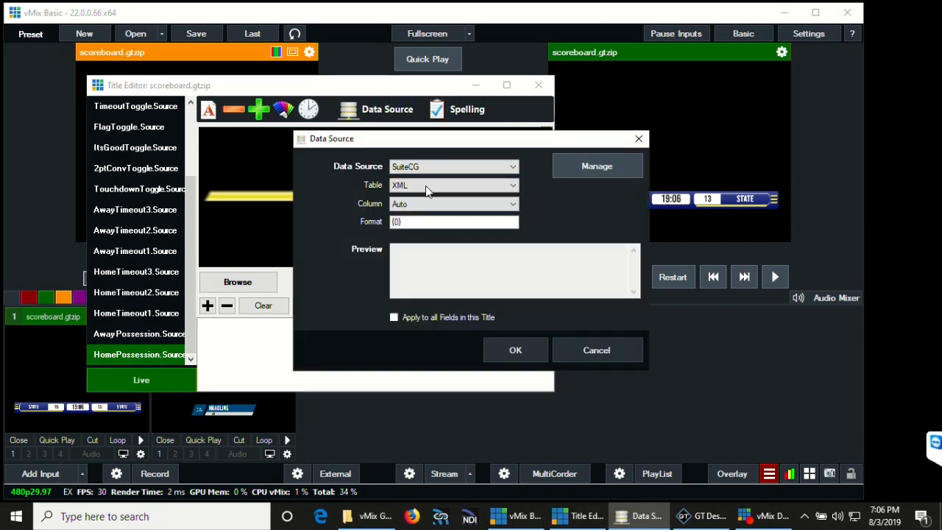
click(434, 203)
scroll(452, 291, down, 5)
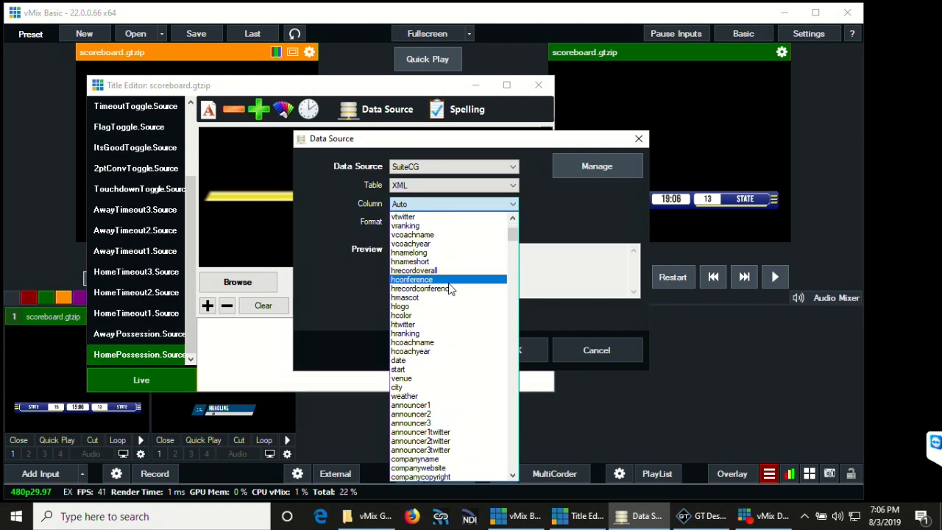
scroll(452, 298, down, 8)
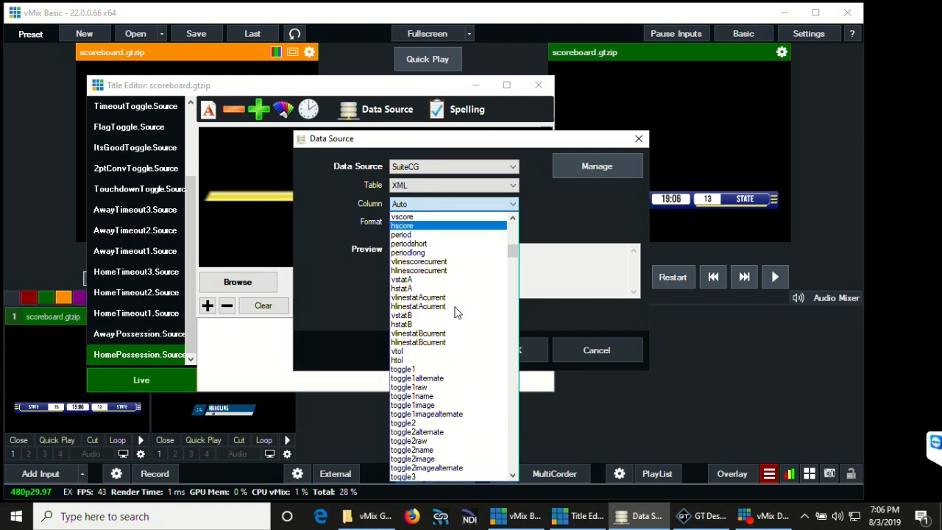
click(441, 378)
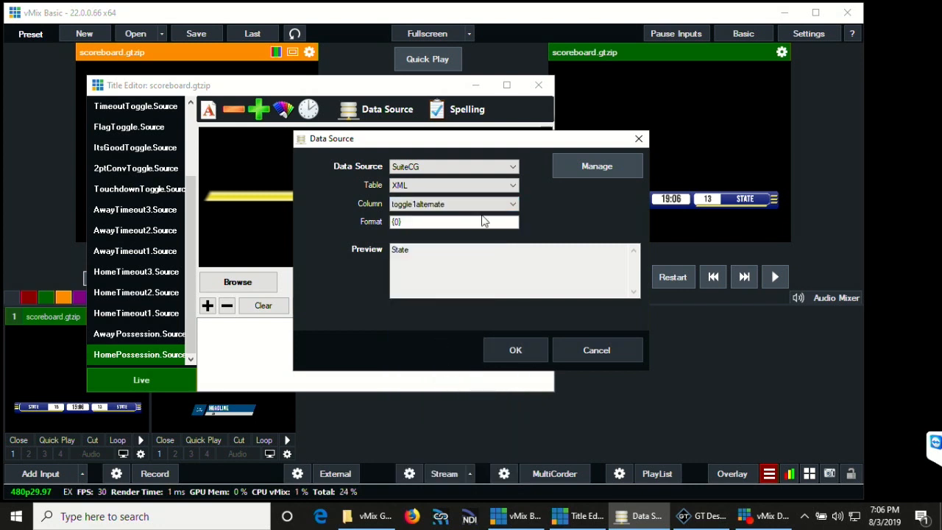
click(452, 204)
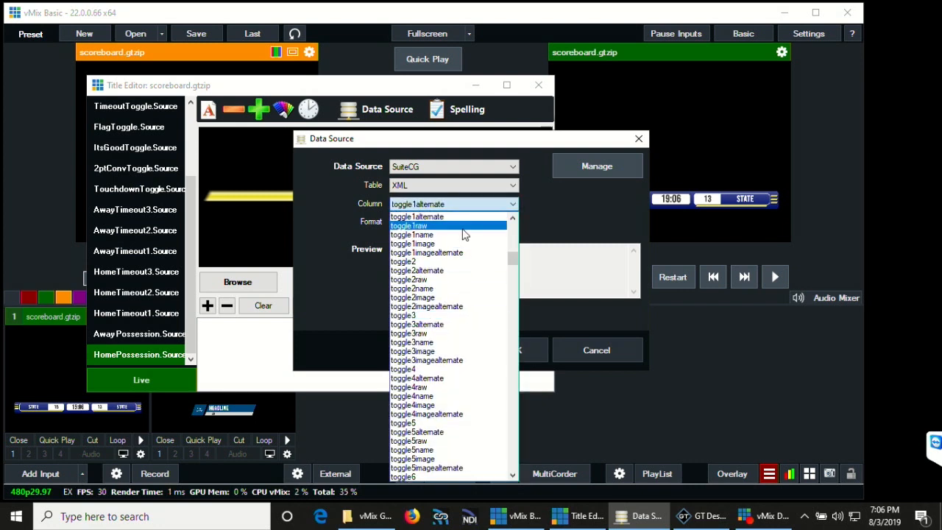
click(461, 255)
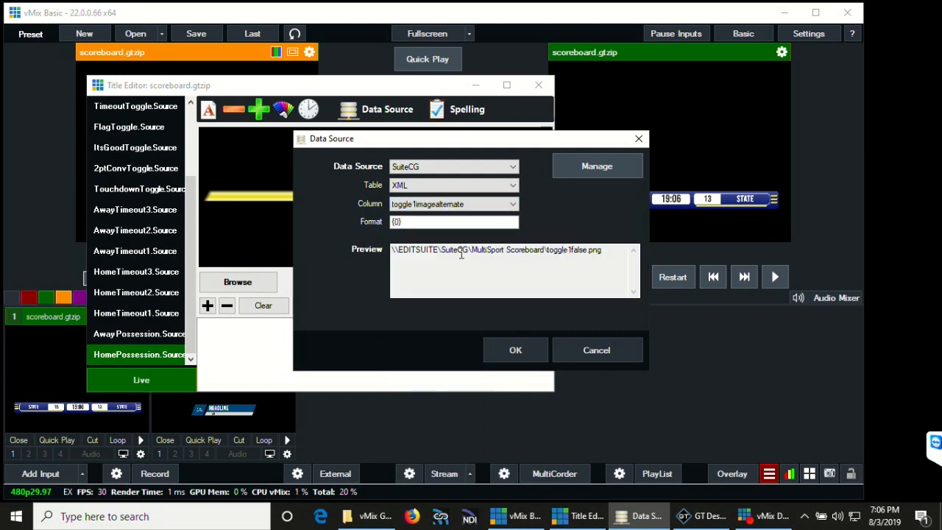
click(518, 351)
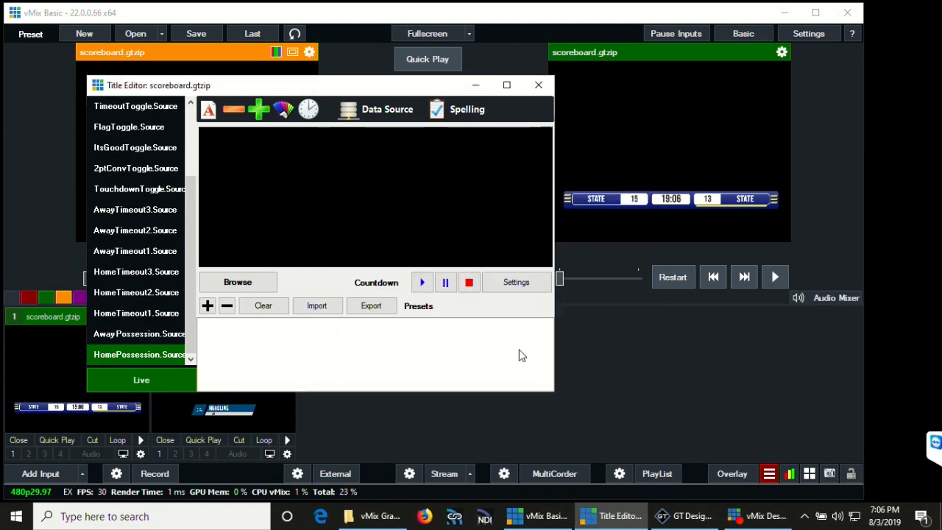
- Select the AwayPossession.Source field in vMix, and switch ball possession to State in SuiteCG
click(152, 332)
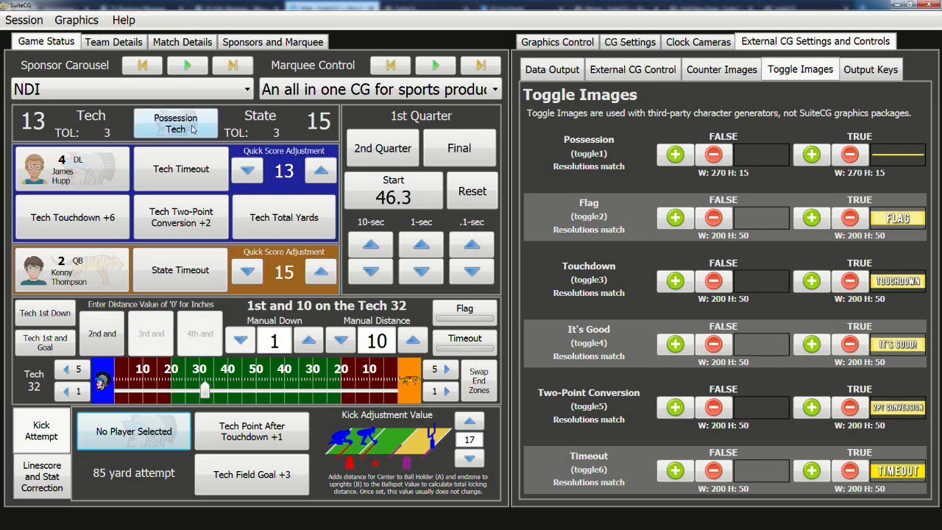
click(192, 129)
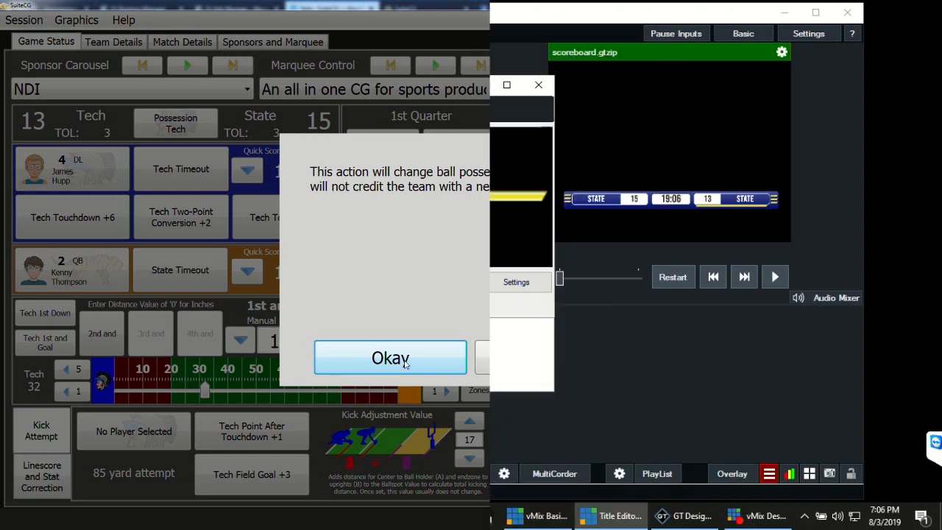
click(390, 358)
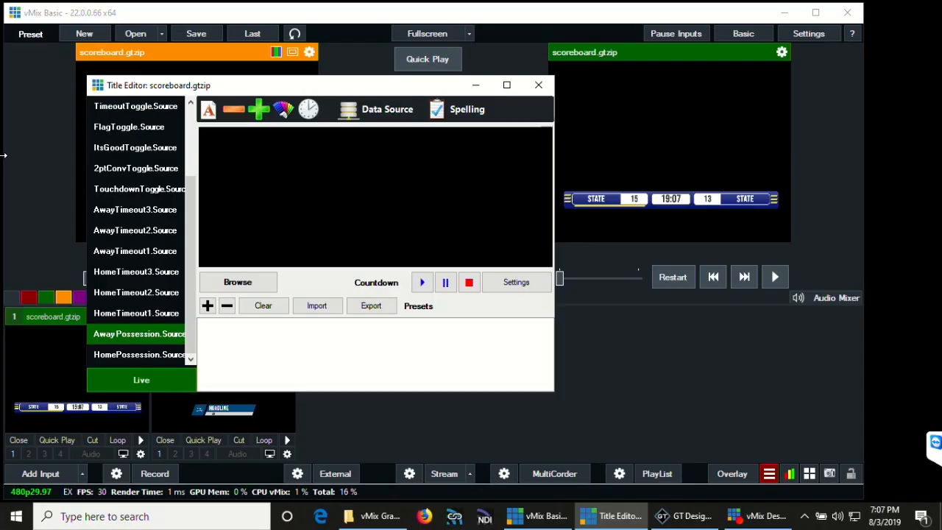
- Look through the away and home timeout image fields in vMix, checking the data source settings of AwayTimeout3.Source and HomeTimeout3.Source
click(156, 271)
click(140, 253)
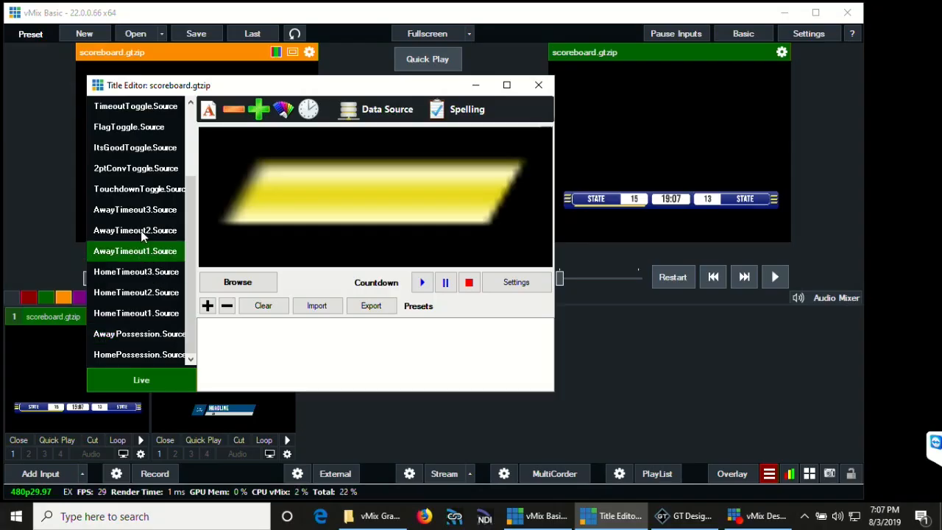
click(140, 231)
click(158, 209)
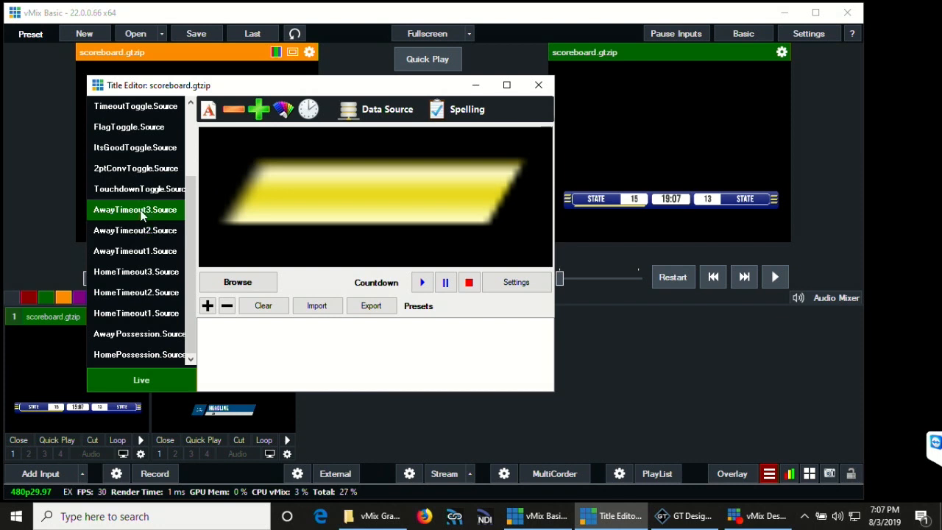
click(376, 118)
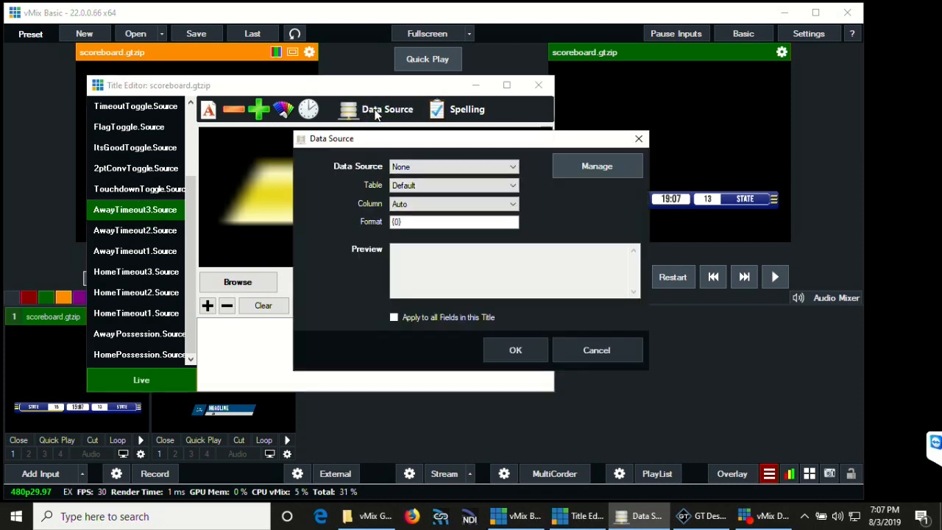
click(595, 350)
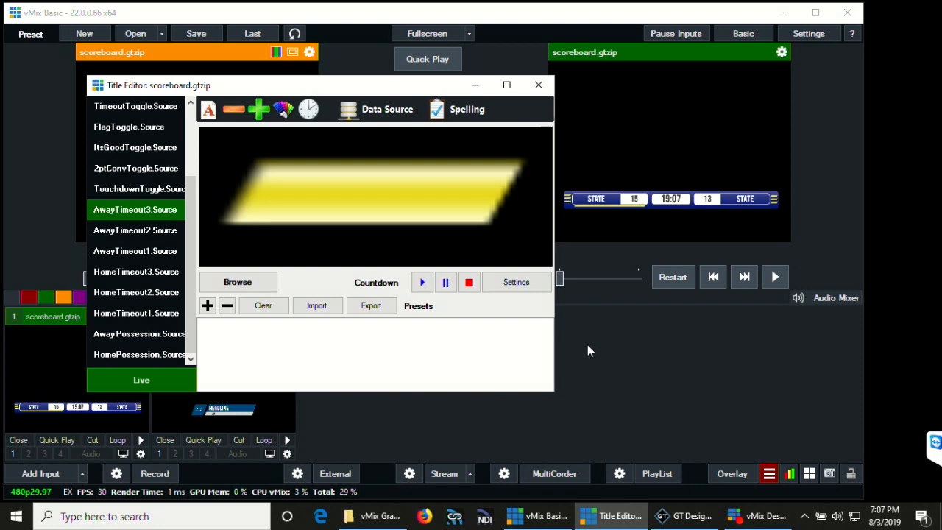
click(136, 269)
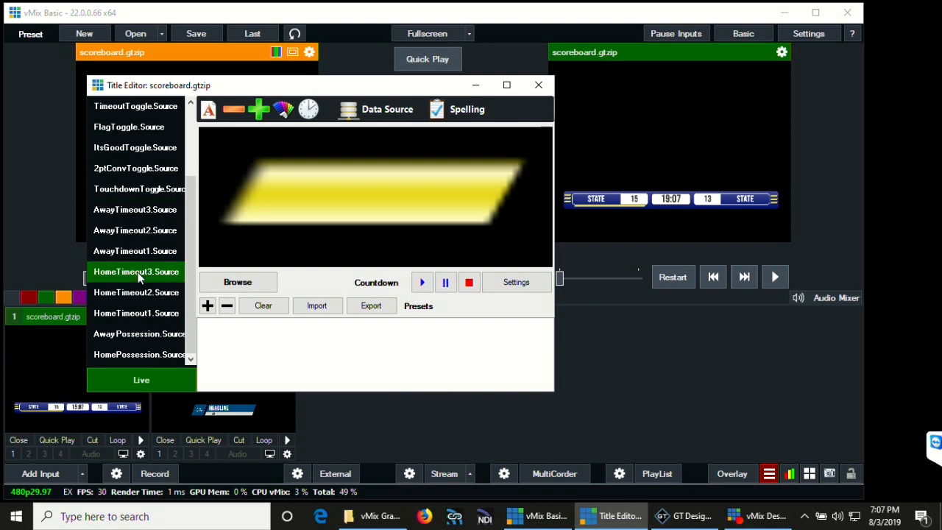
click(345, 110)
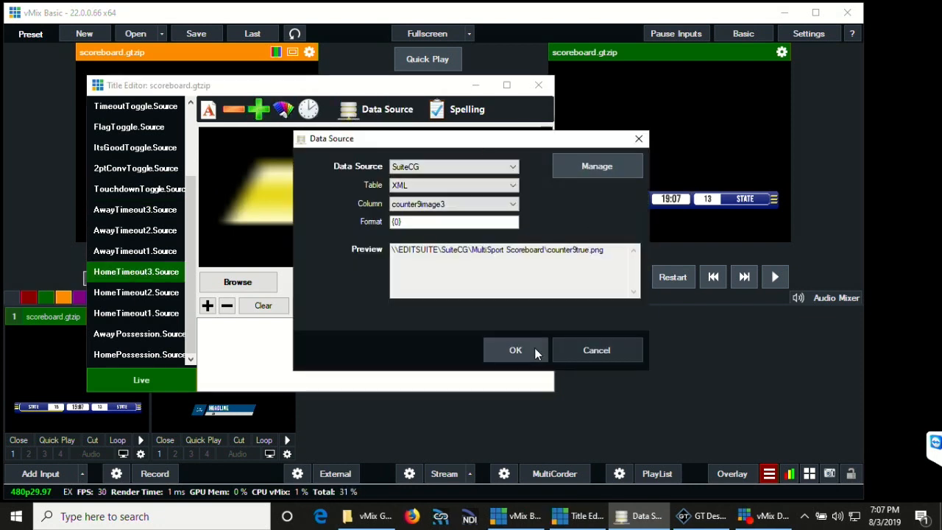
click(535, 353)
click(139, 216)
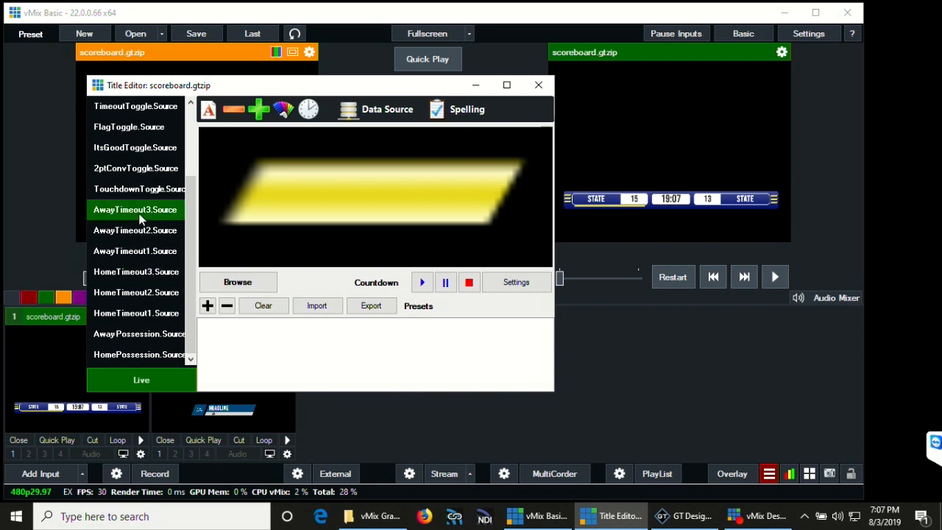
click(146, 272)
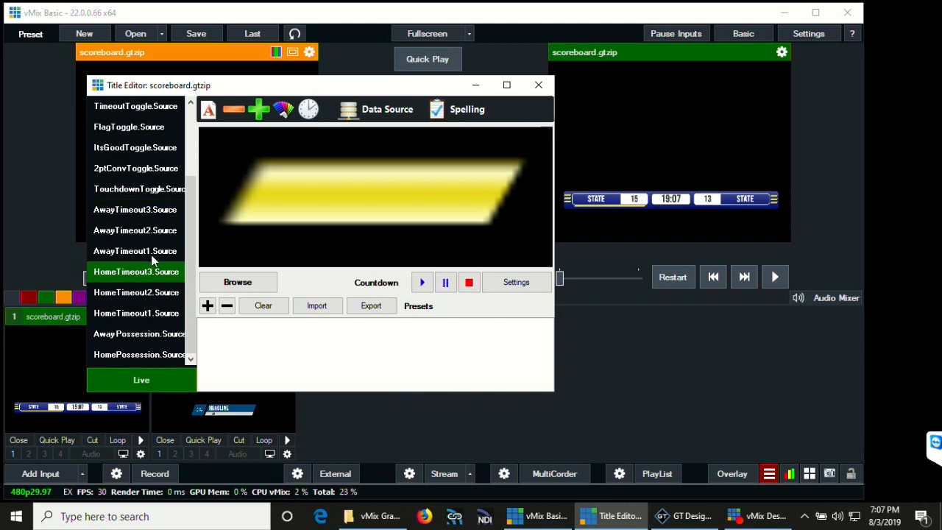
- View the Counter Images settings in SuiteCG, and link AwayTimeout3.Source in the vMix title to the counter8image3 column of the SuiteCG data source
click(152, 214)
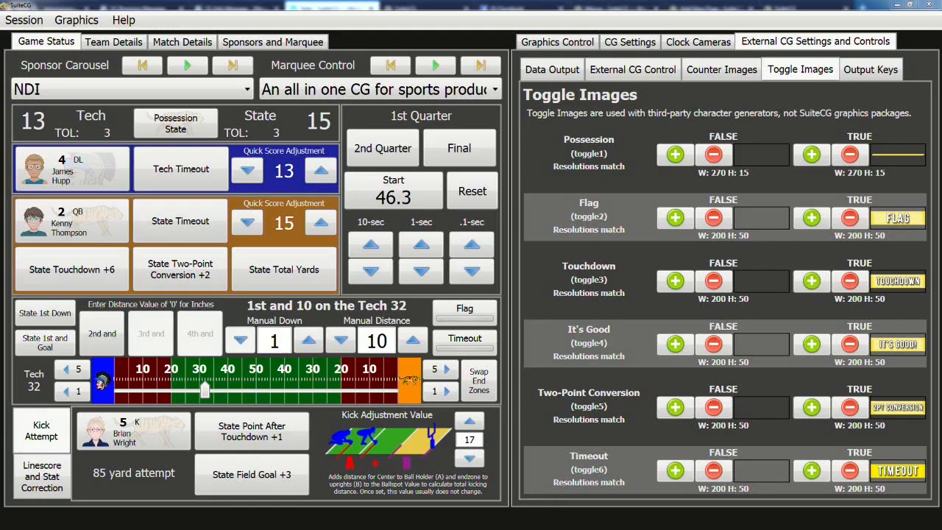
click(724, 76)
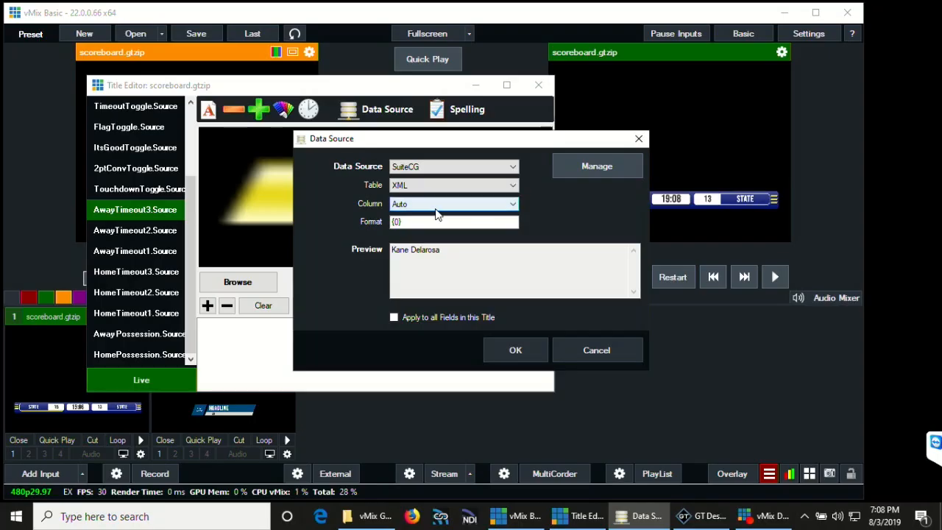
click(435, 205)
drag(511, 236, 513, 427)
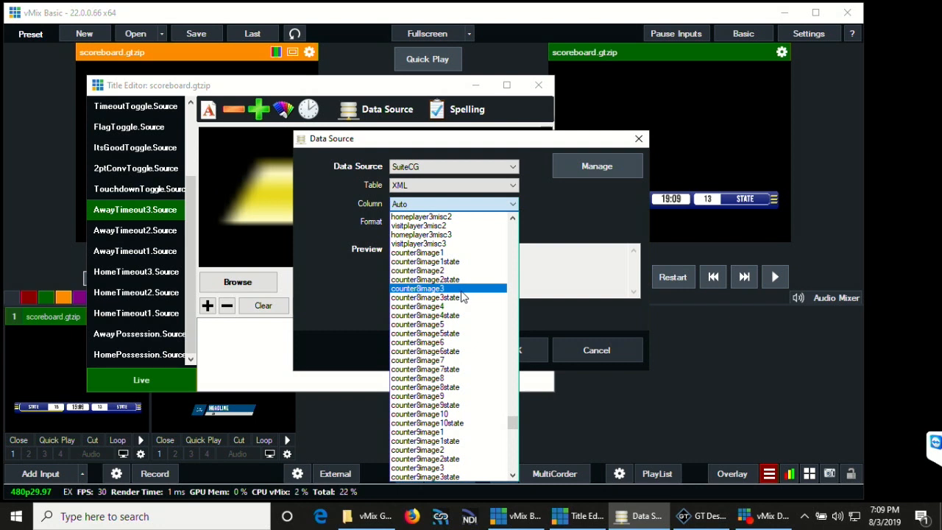
click(427, 288)
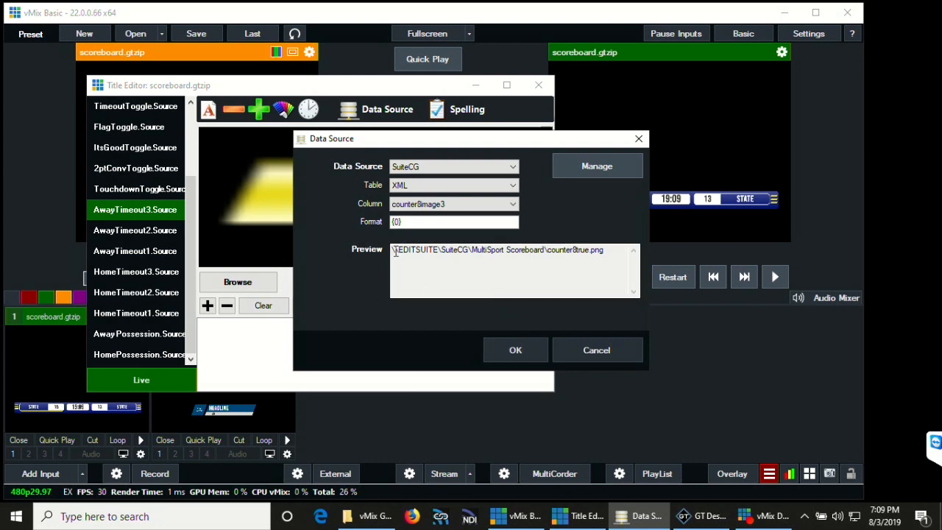
drag(606, 251, 548, 251)
click(558, 254)
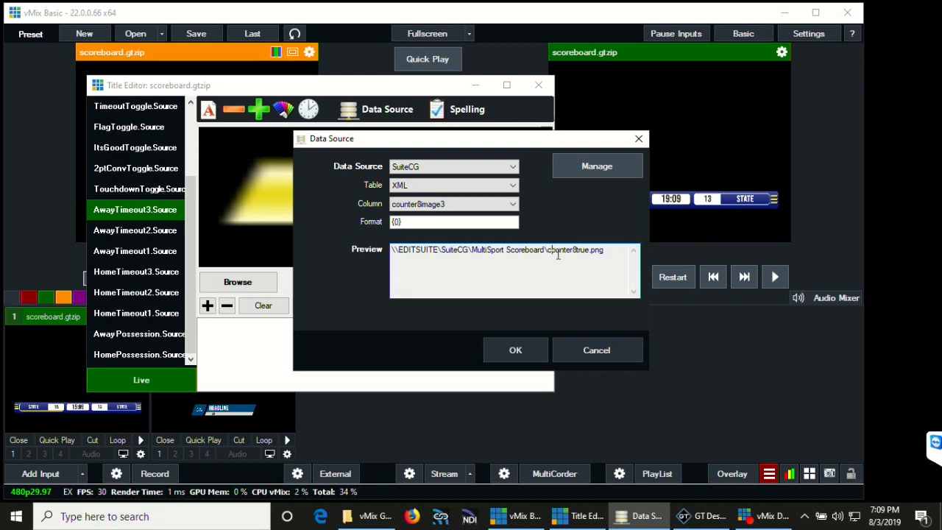
click(529, 345)
- Link AwayTimeout2.Source in the scoreboard title to the counter8image2 column of the SuiteCG data source
click(174, 230)
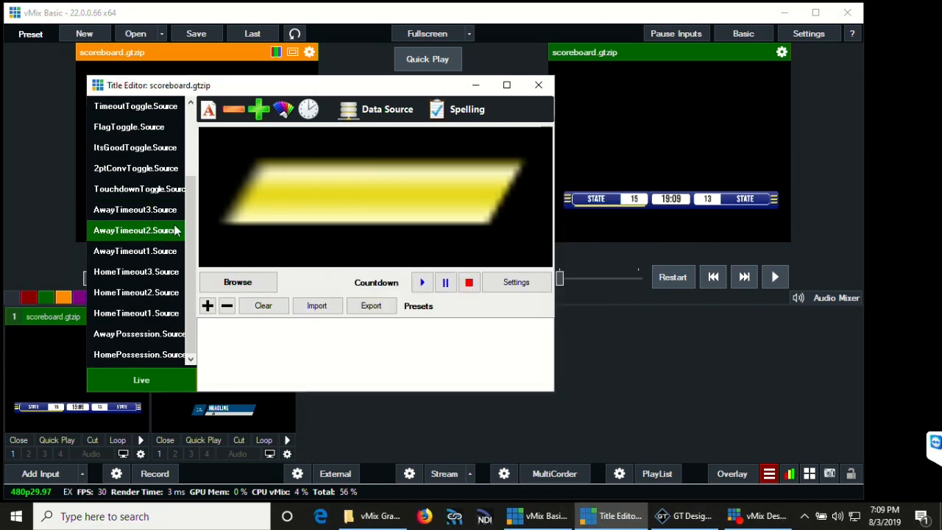
click(379, 109)
click(415, 168)
click(422, 189)
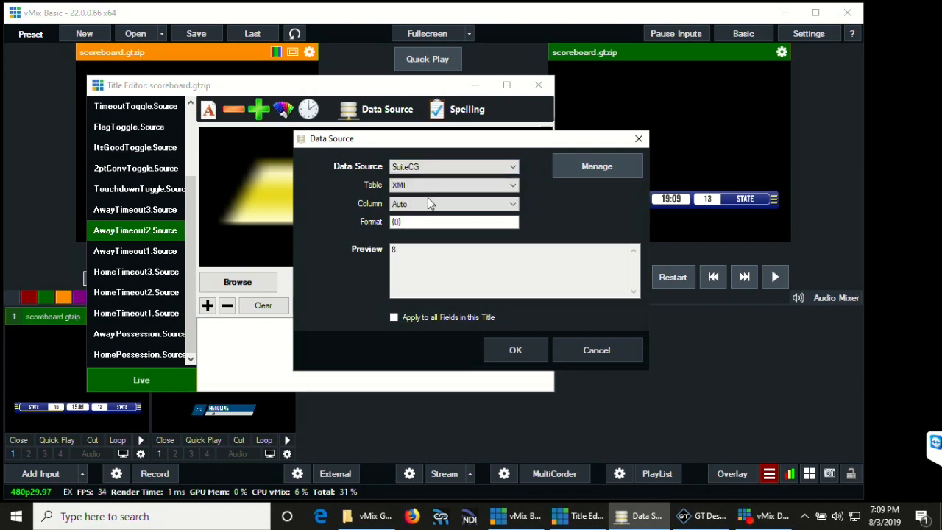
click(427, 204)
scroll(427, 334, down, 1)
drag(512, 234, 511, 428)
scroll(497, 349, up, 4)
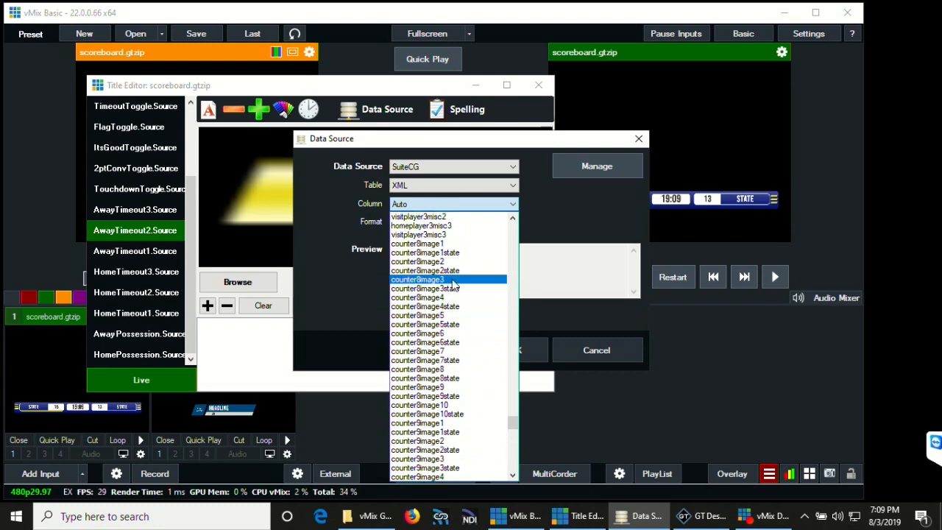
click(453, 262)
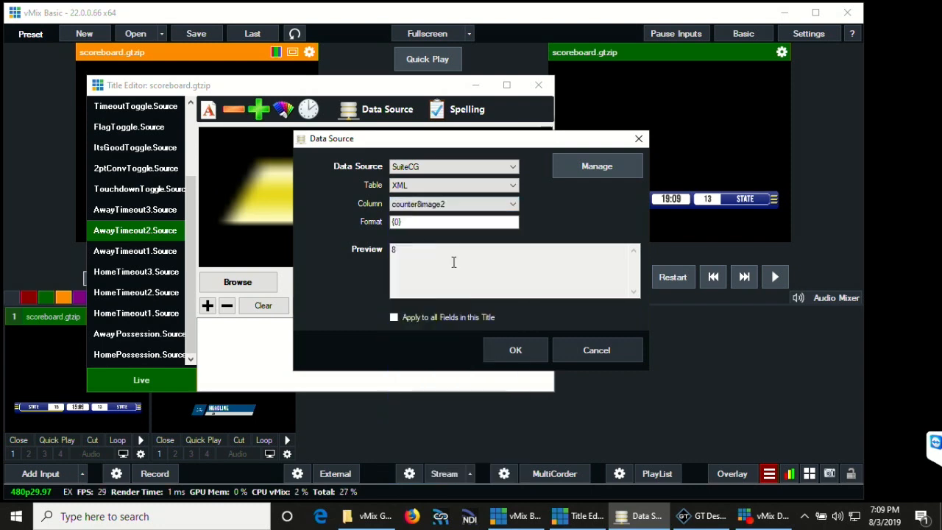
click(516, 351)
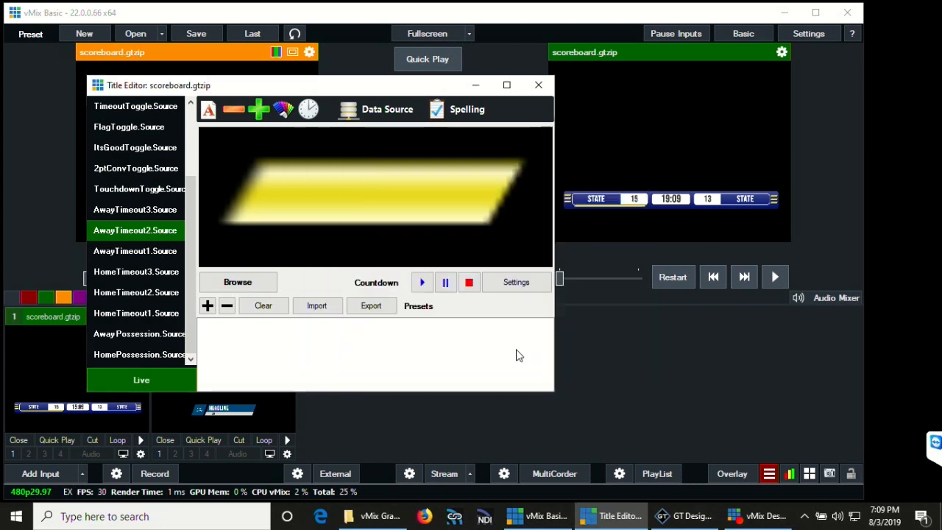
- Link AwayTimeout1.Source to the counter8image1 column of the SuiteCG data source
click(154, 251)
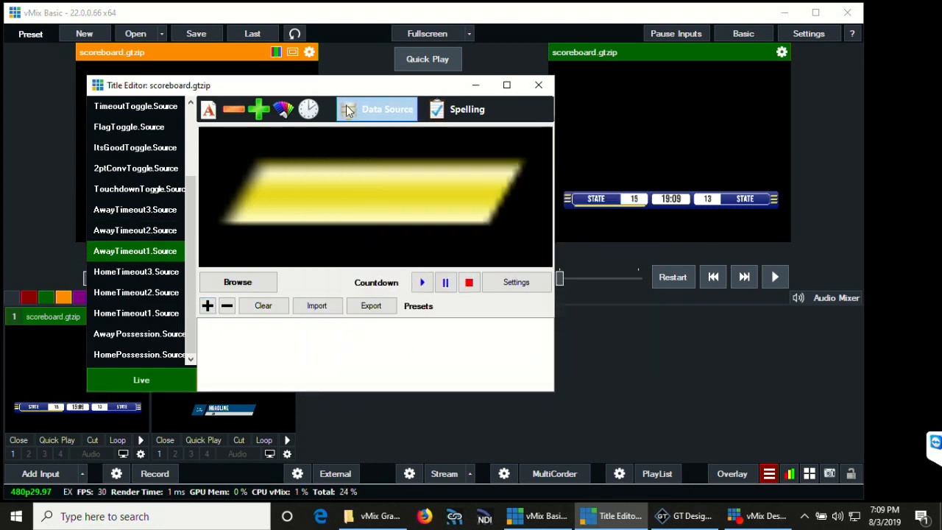
click(372, 109)
click(441, 167)
click(417, 189)
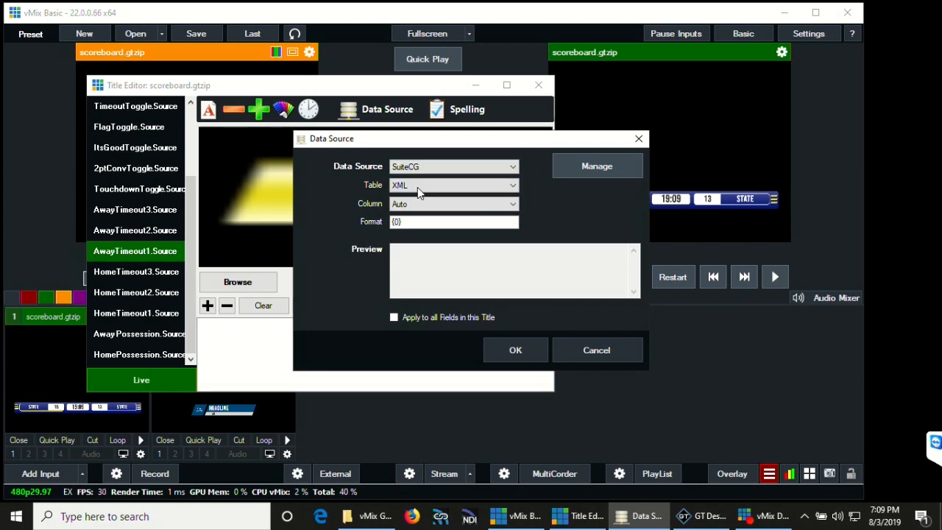
click(423, 204)
drag(515, 230, 517, 441)
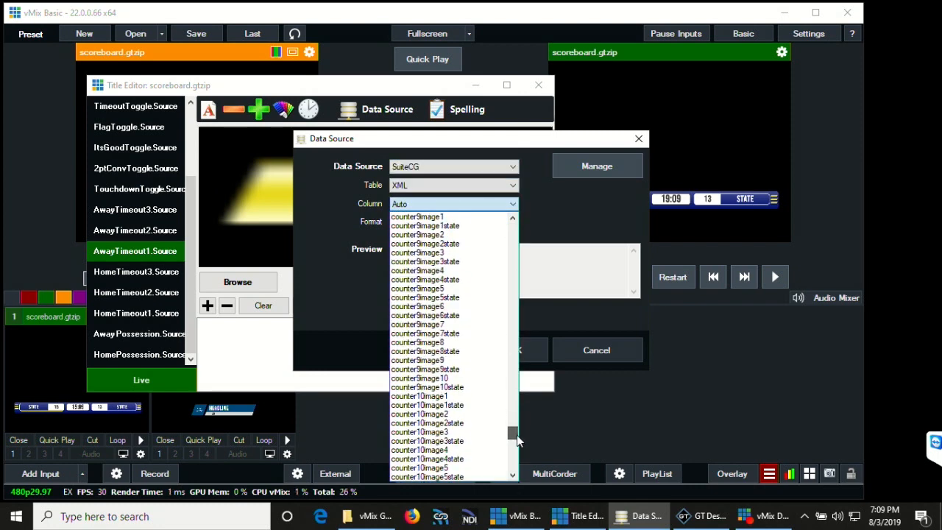
scroll(488, 363, up, 7)
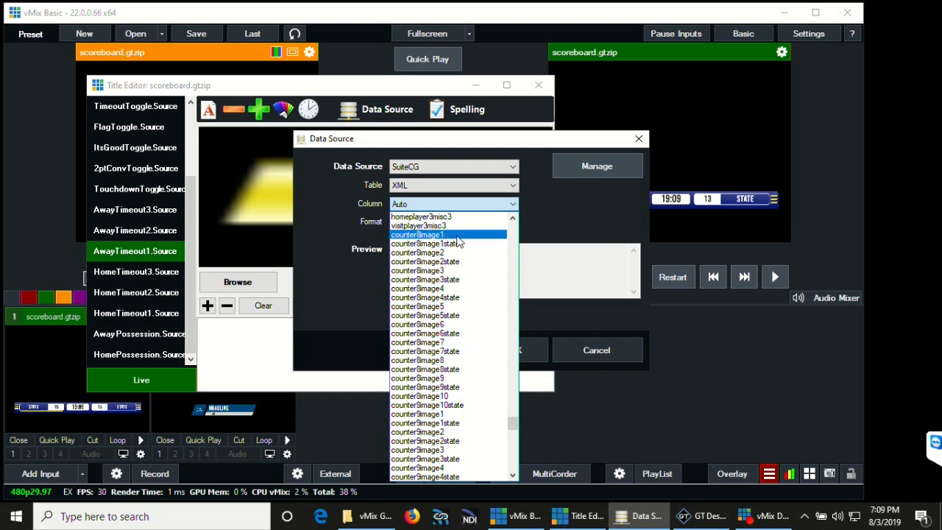
click(442, 234)
click(513, 351)
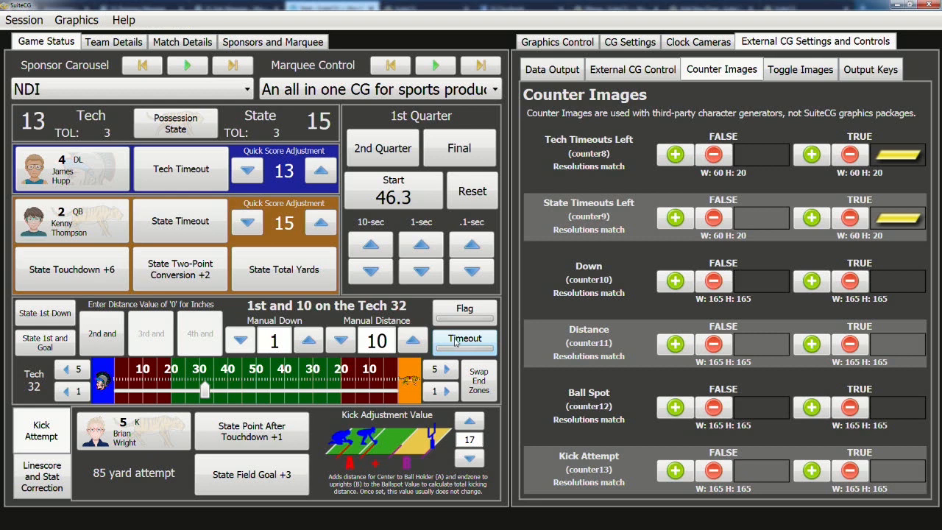
- Switch to SuiteCG and turn the Timeout indicator on and off again to test the vMix scoreboard
click(456, 340)
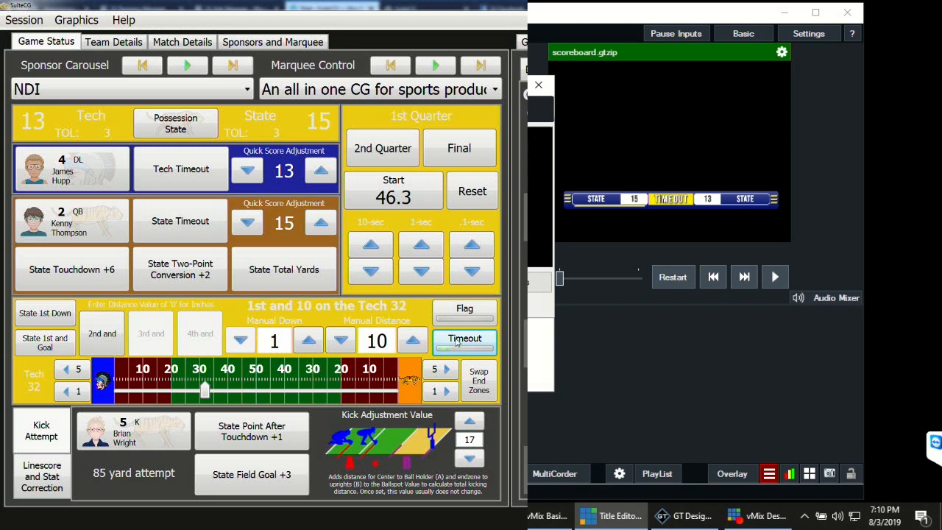
click(456, 340)
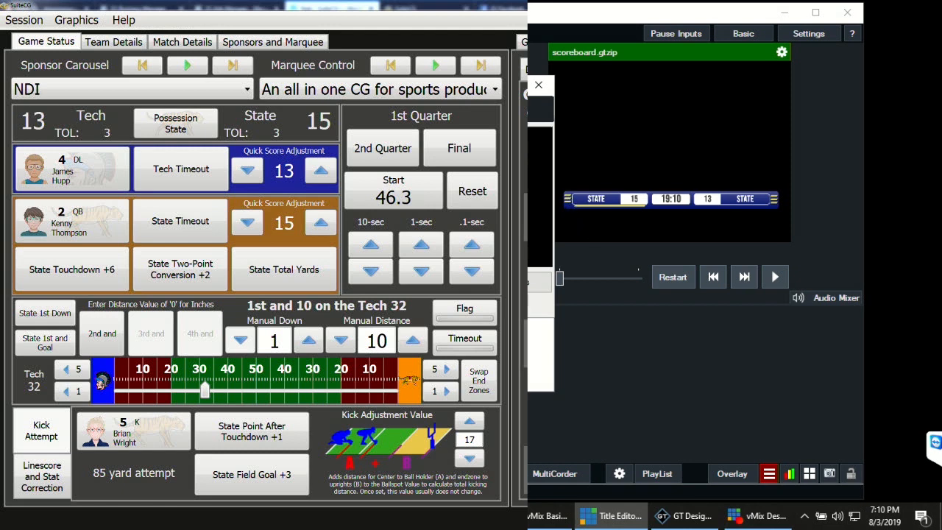
click(524, 23)
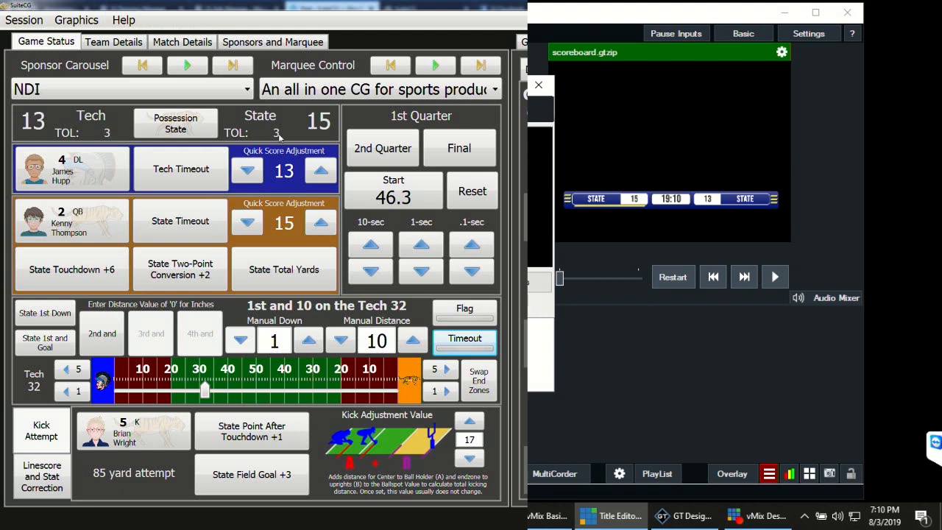
- Call a Tech timeout in SuiteCG, and correct Tech's remaining timeouts back to 3 in the stat corrections
click(207, 168)
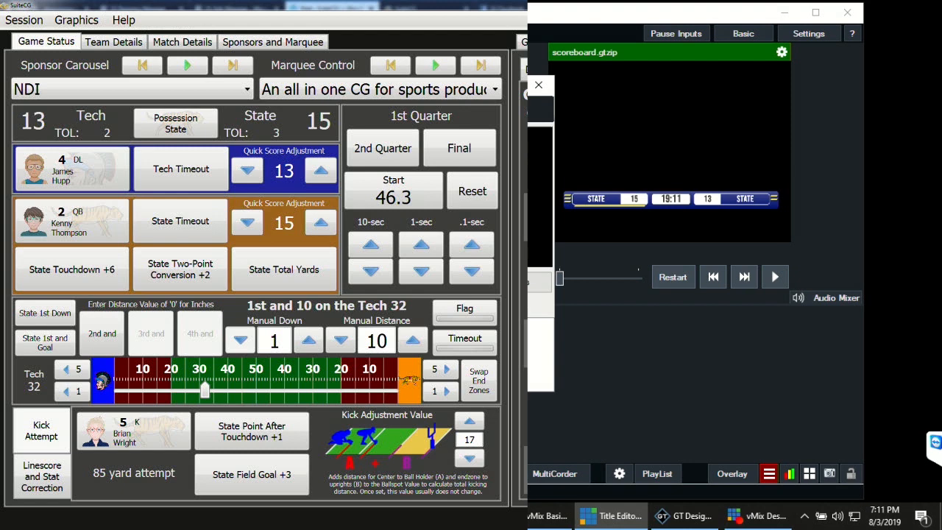
click(42, 477)
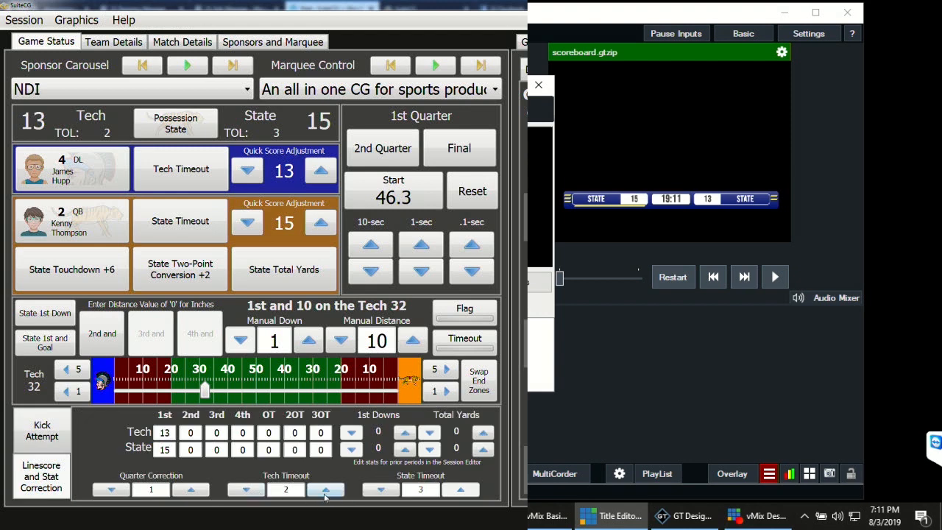
click(324, 490)
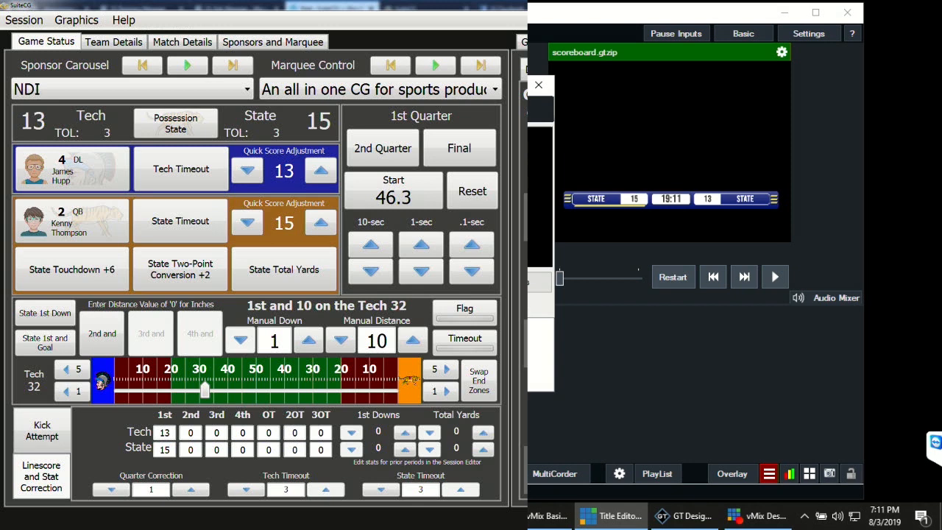
- Close the scoreboard's title editor in vMix and transition Title 23- D3d3d.gtzip to the live output
click(538, 85)
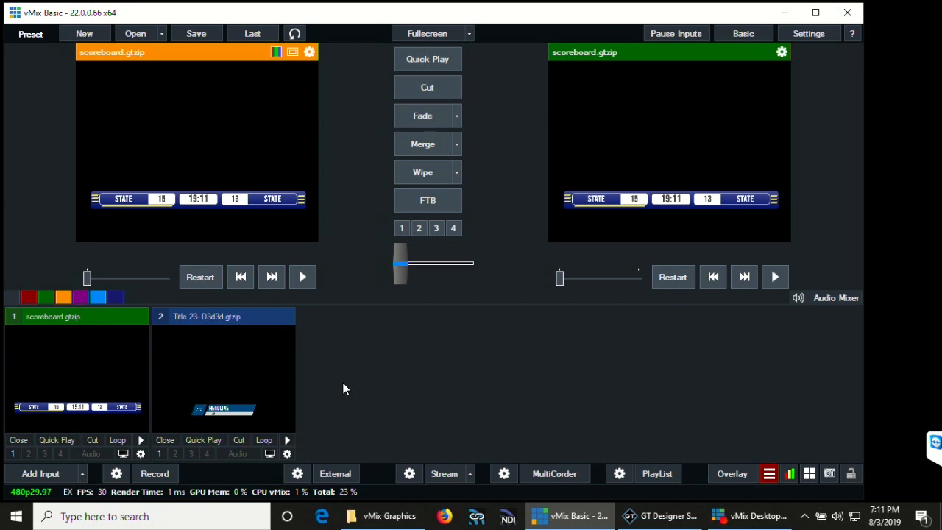
click(231, 396)
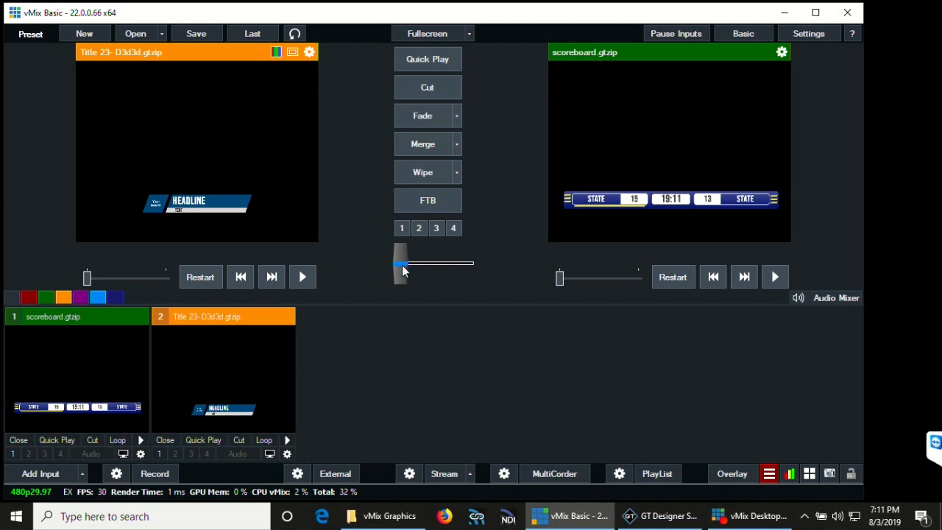
drag(401, 265, 528, 264)
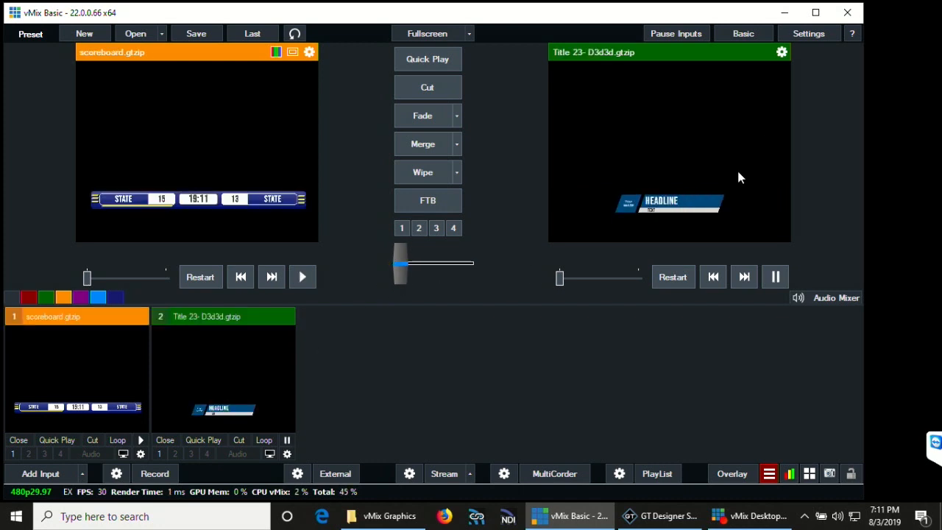
- Link YourImage.Source of Title 23- D3d3d.gtzip to the homeplayer1headshot column of SuiteCG, and move the title editor clear of the output preview
right_click(238, 388)
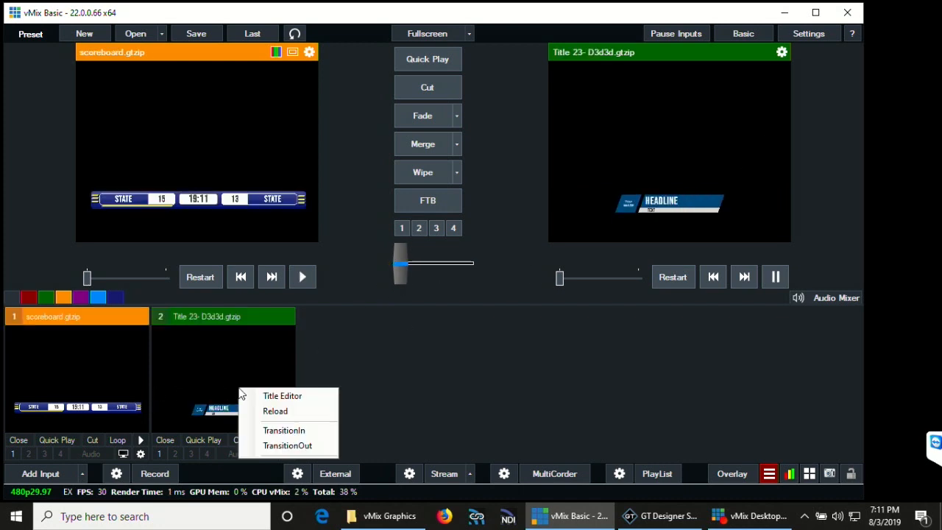
click(287, 398)
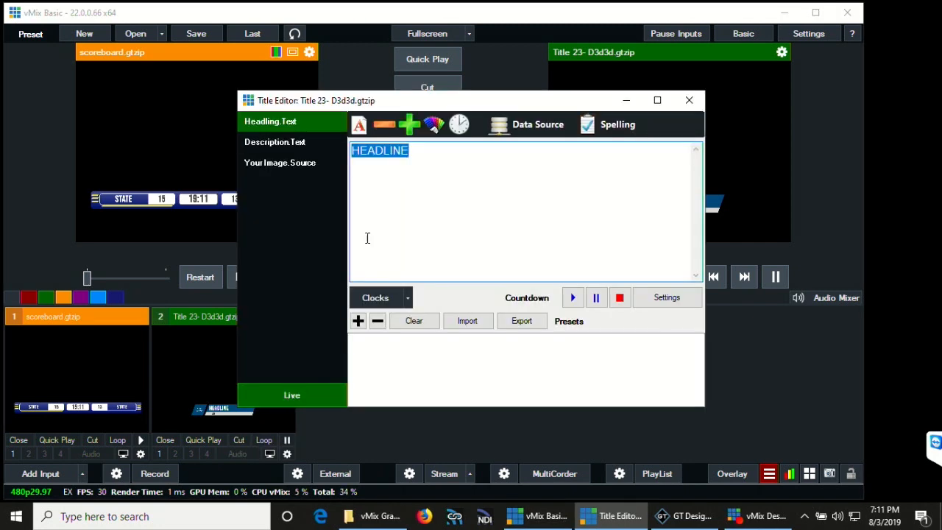
click(280, 122)
click(287, 168)
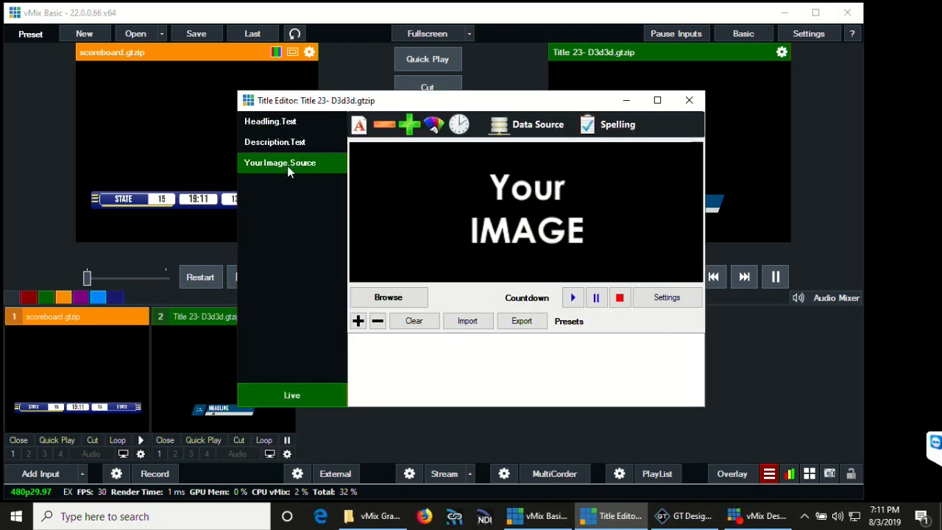
click(543, 132)
click(434, 168)
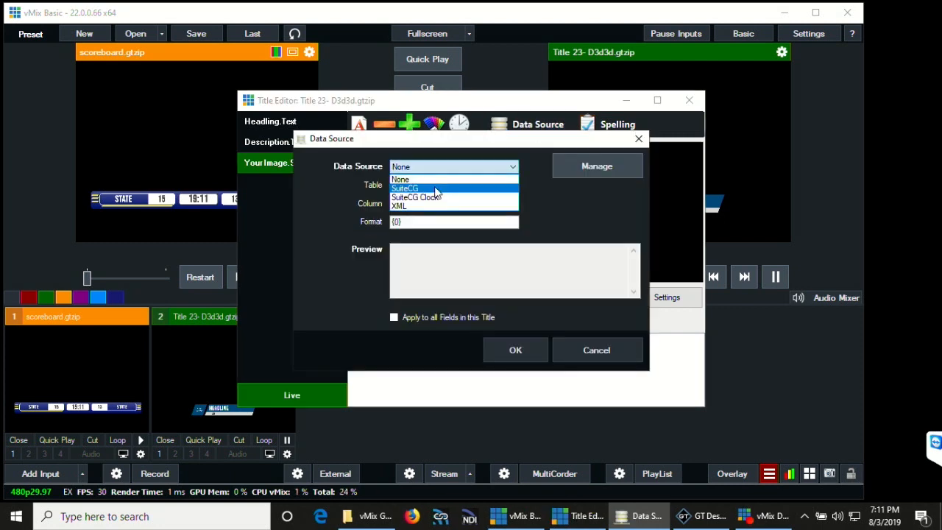
click(435, 190)
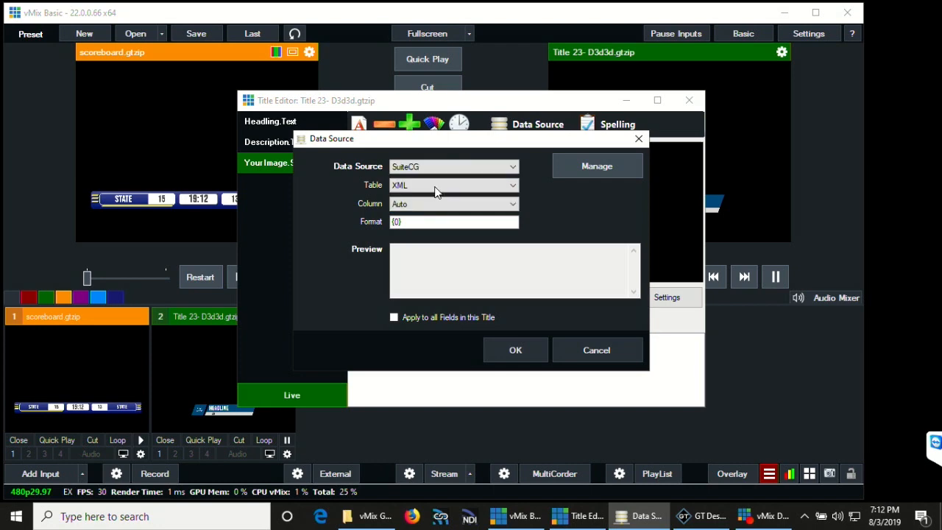
click(496, 213)
drag(513, 232, 517, 375)
scroll(518, 375, down, 15)
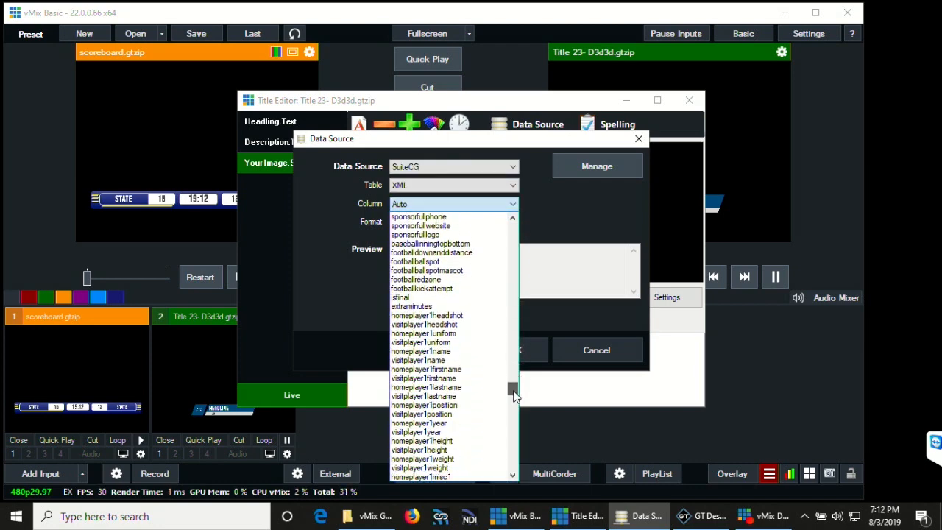
click(451, 315)
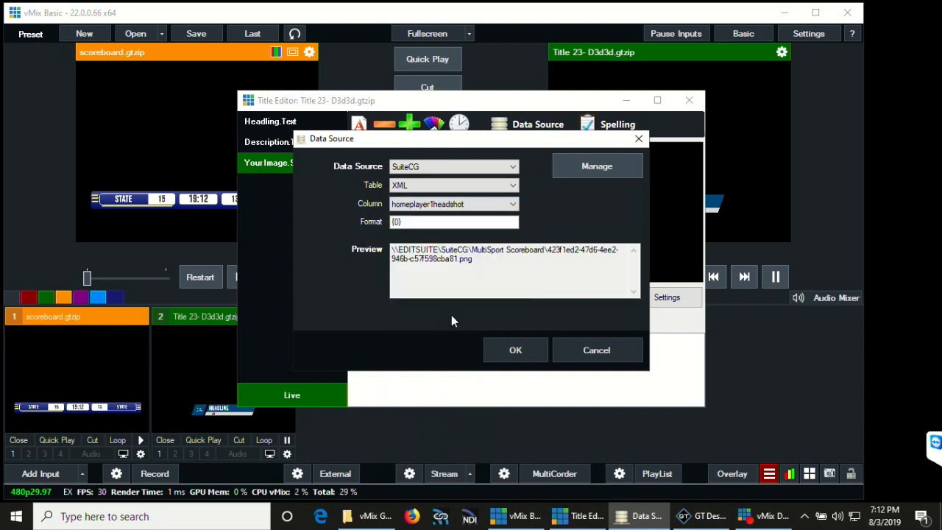
click(518, 352)
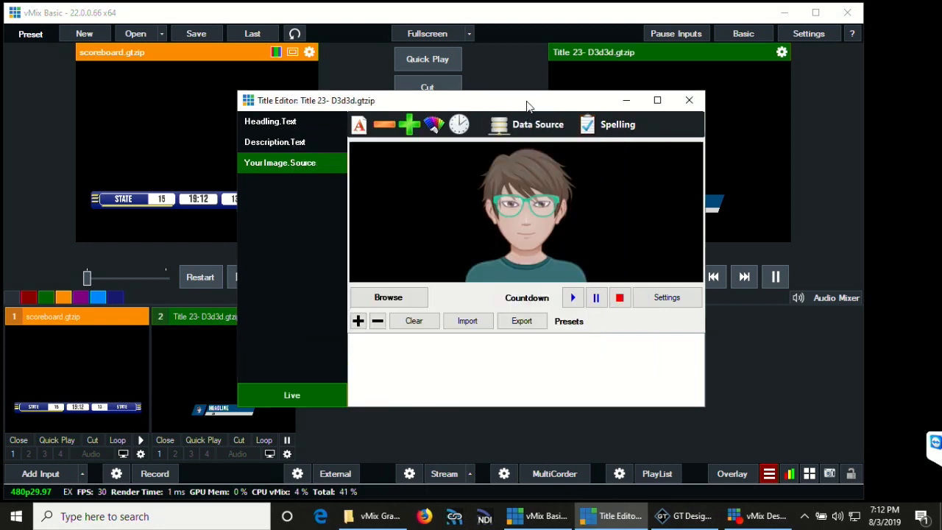
drag(525, 100, 362, 87)
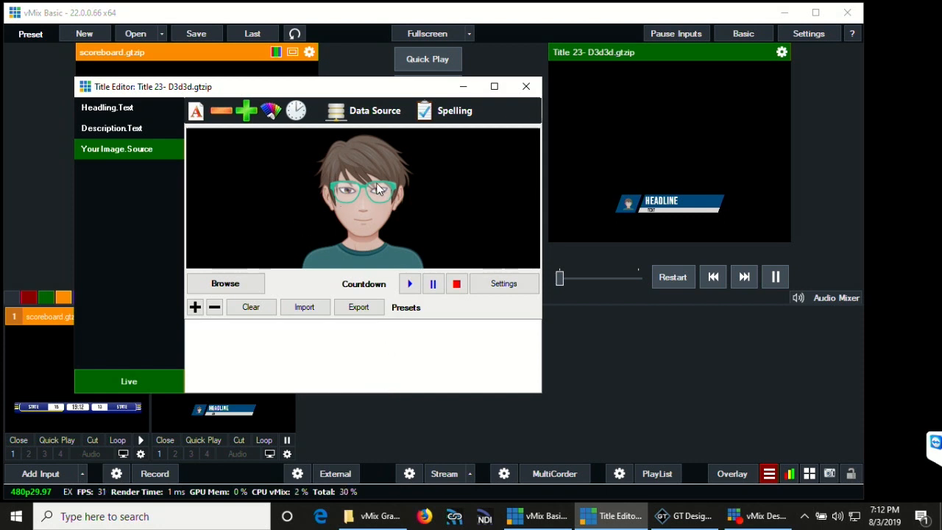
- Link the Headling.Text field to the homeplayer1name column of the SuiteCG data source
click(124, 109)
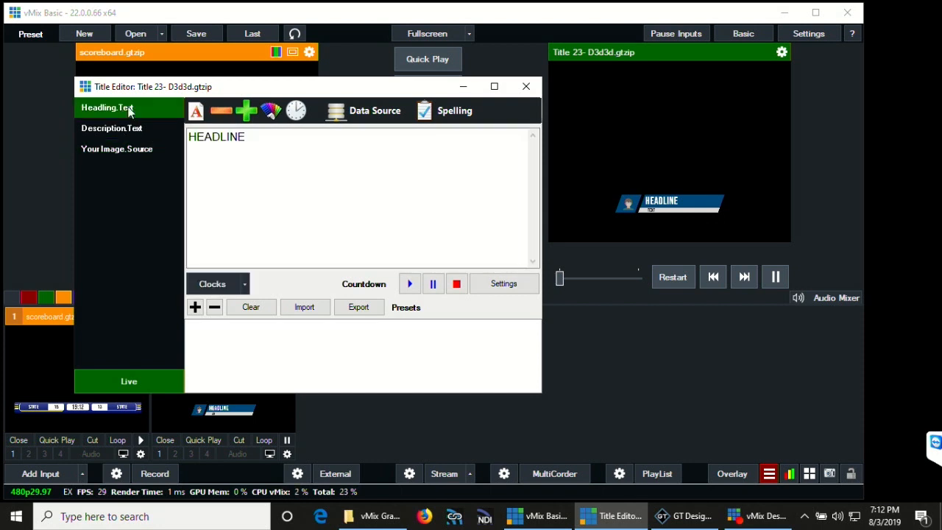
click(373, 117)
click(416, 168)
click(423, 189)
click(423, 204)
drag(515, 237, 512, 399)
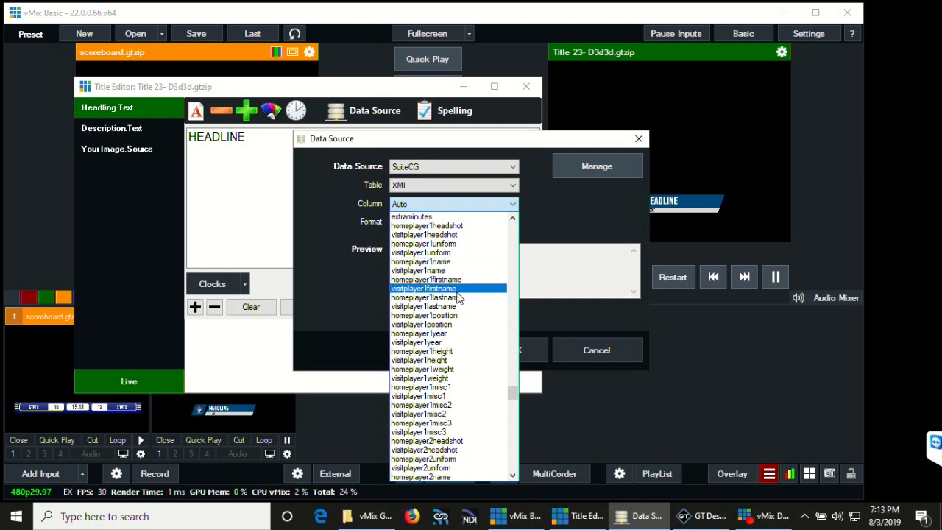
click(455, 263)
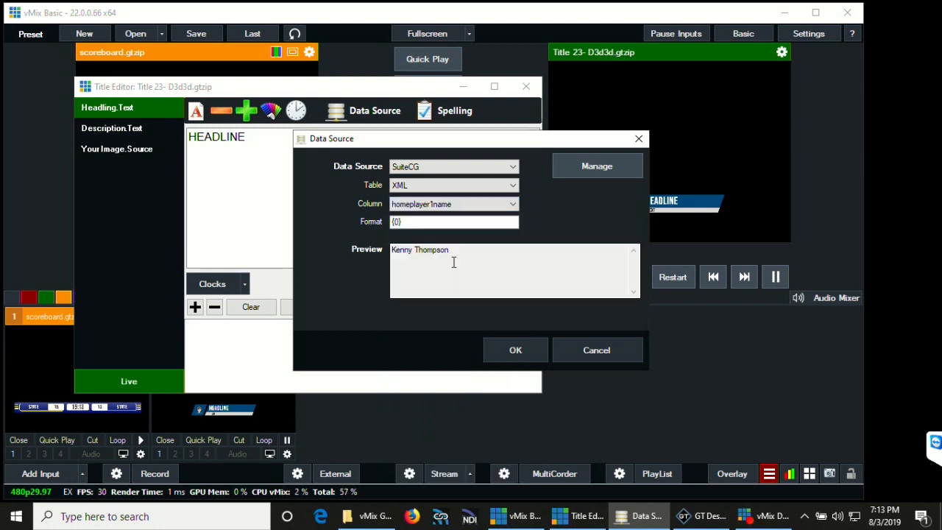
click(516, 349)
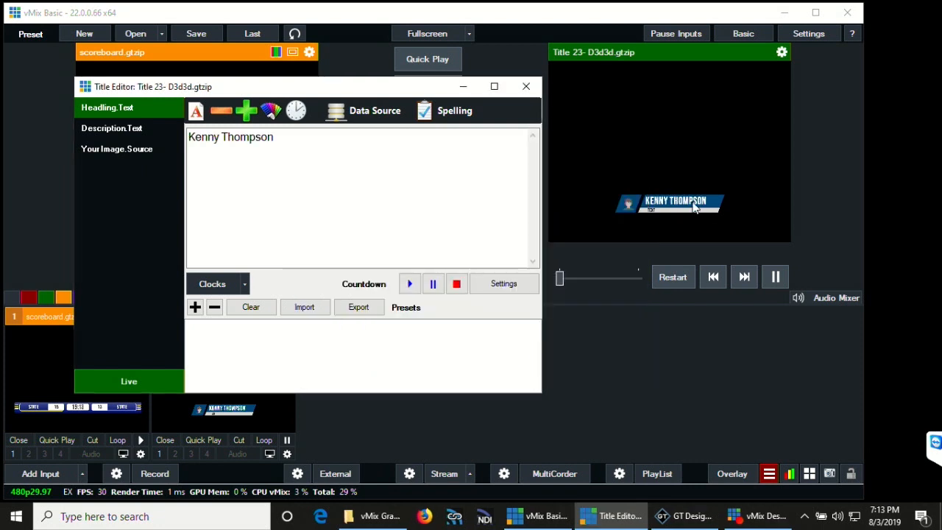
- Link the Description.Text field to the homeplayer1year column of the SuiteCG data source, and close the title editor
click(99, 129)
click(366, 110)
click(433, 171)
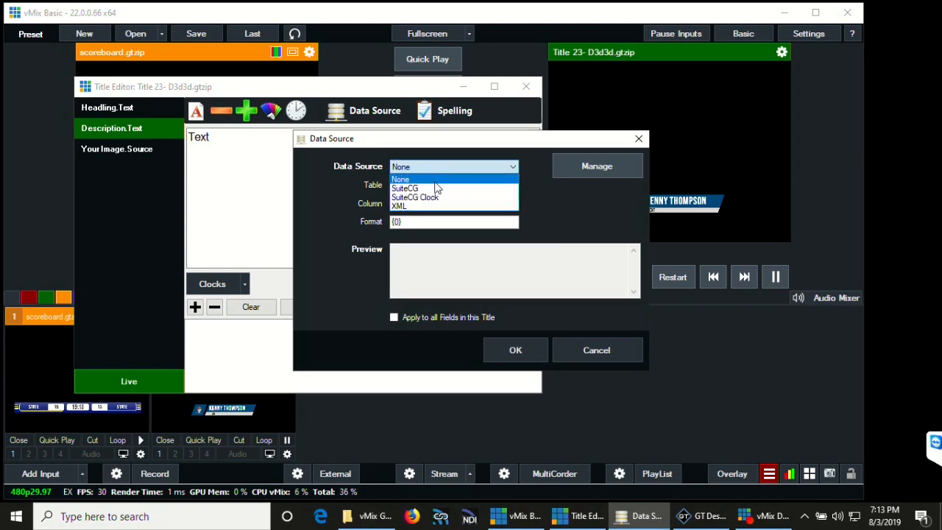
click(433, 188)
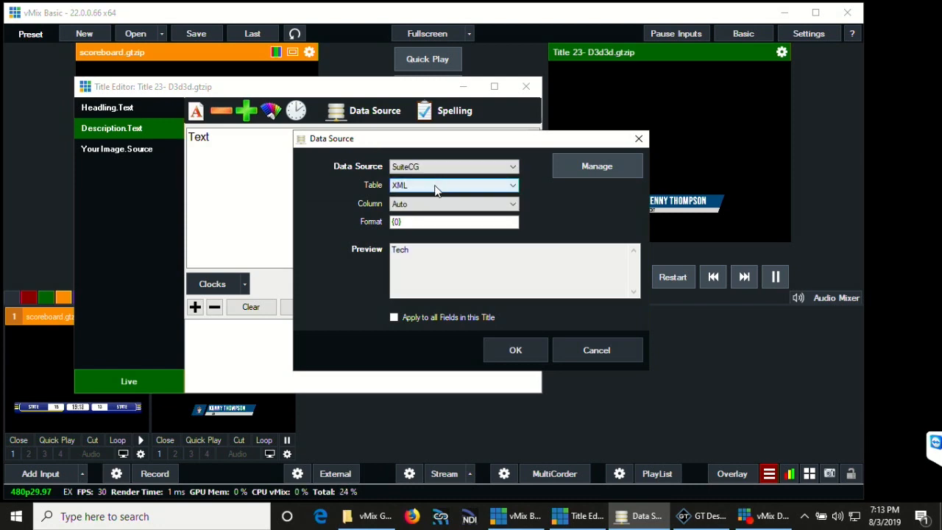
click(433, 204)
drag(513, 230, 517, 393)
scroll(517, 390, up, 3)
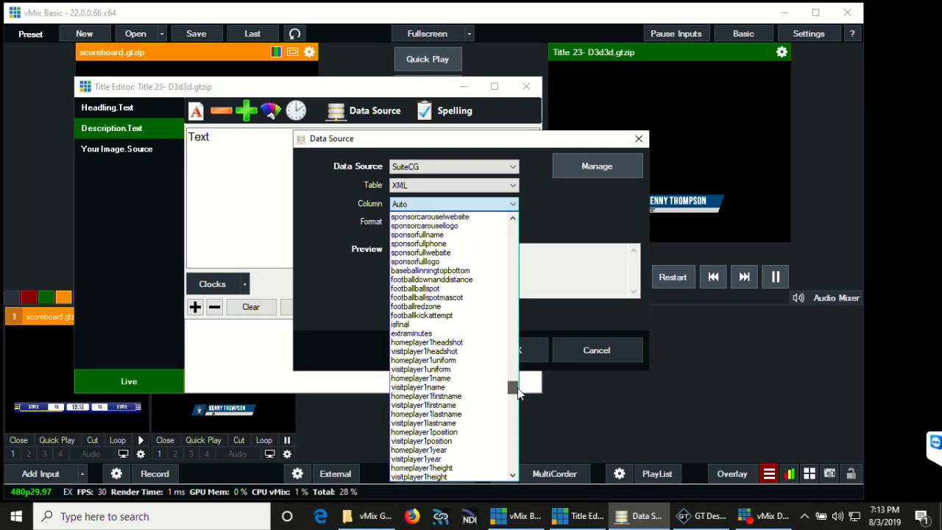
scroll(518, 393, down, 1)
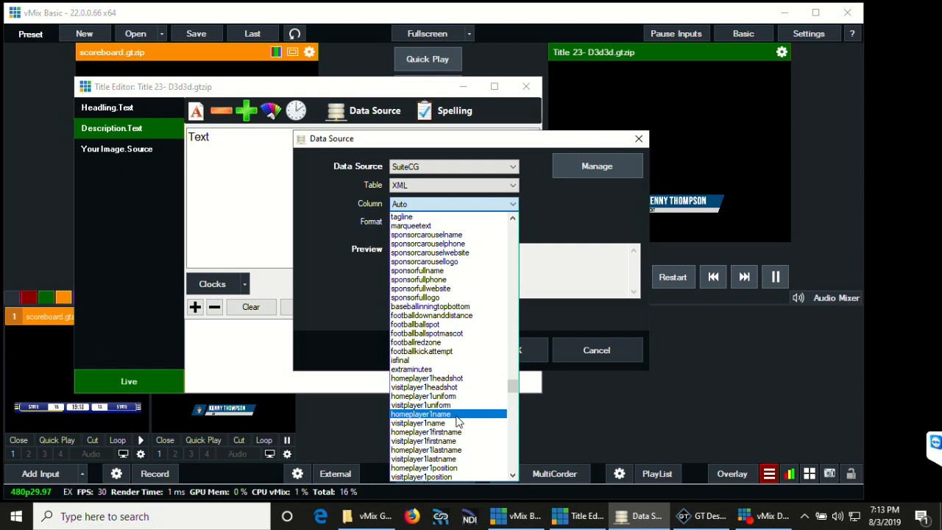
scroll(456, 421, down, 1)
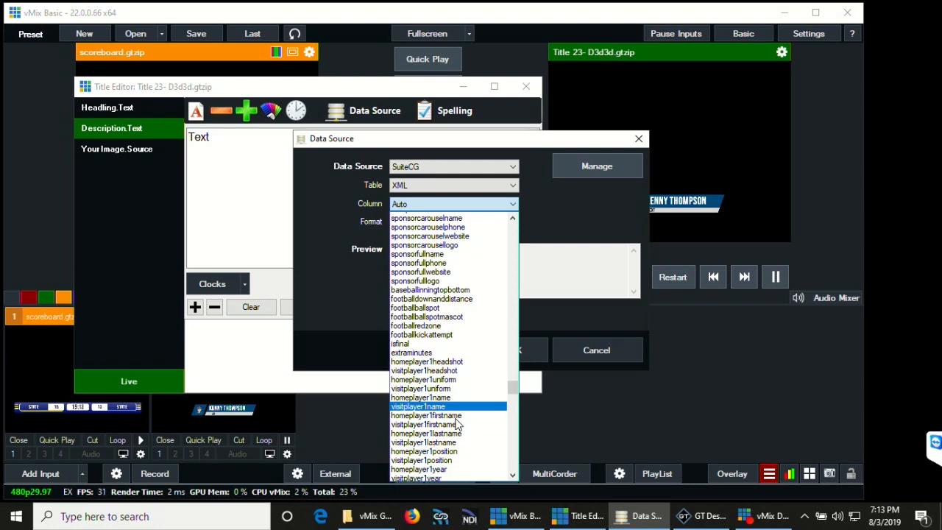
click(451, 459)
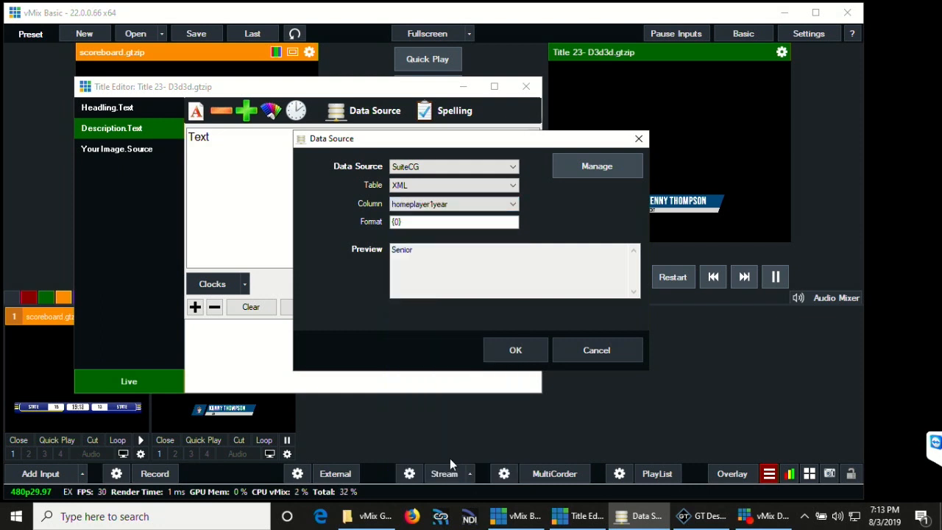
click(517, 351)
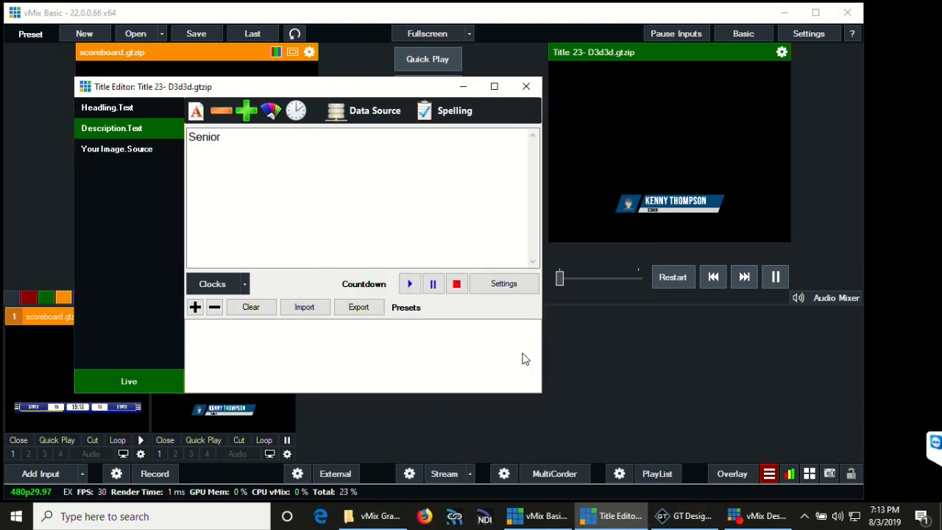
click(528, 88)
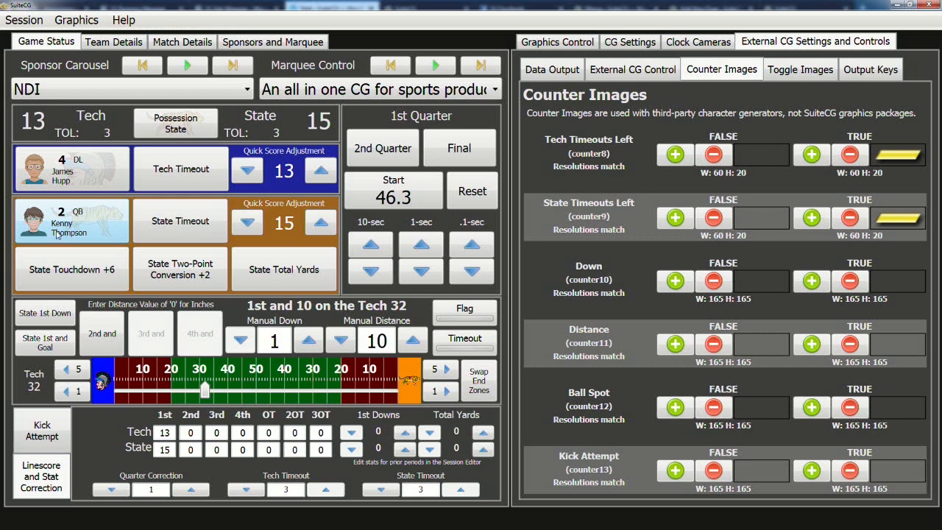
- In SuiteCG, change State's featured player to number 7 (MF), and reopen the State player selection
click(95, 224)
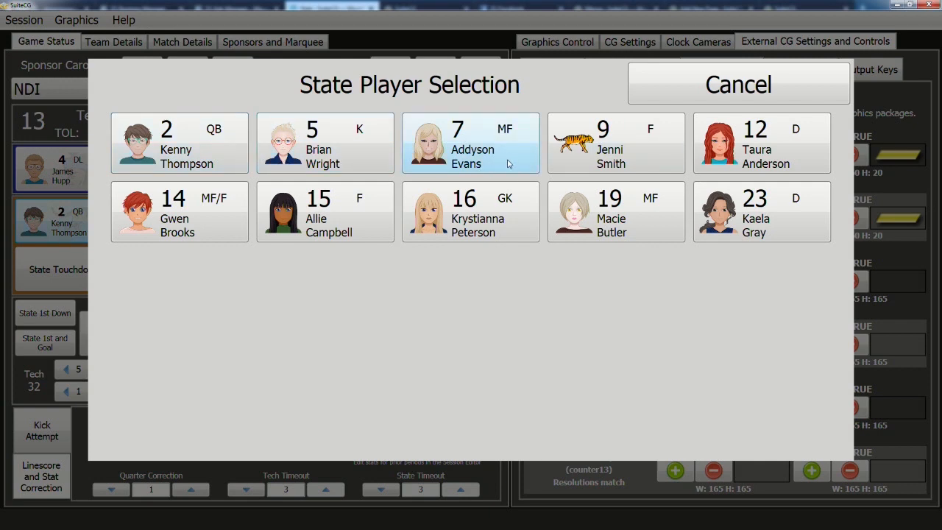
click(508, 161)
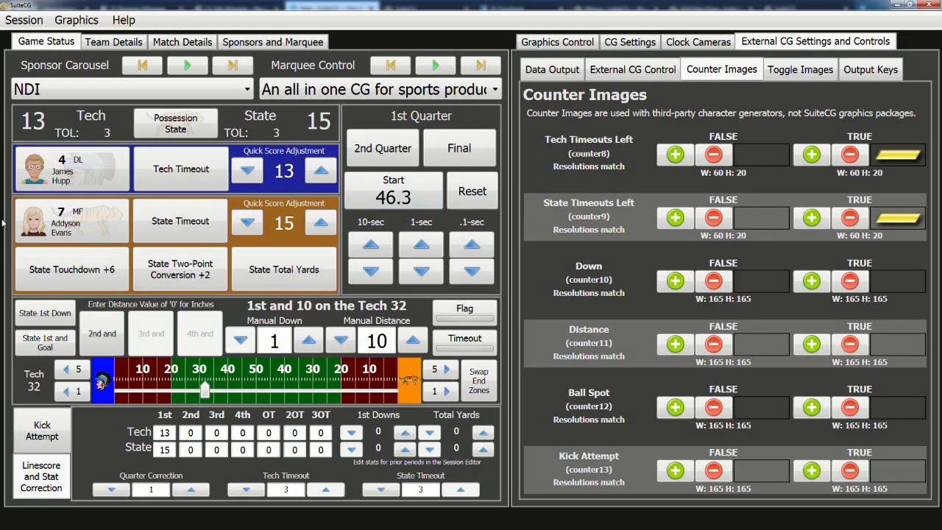
click(103, 228)
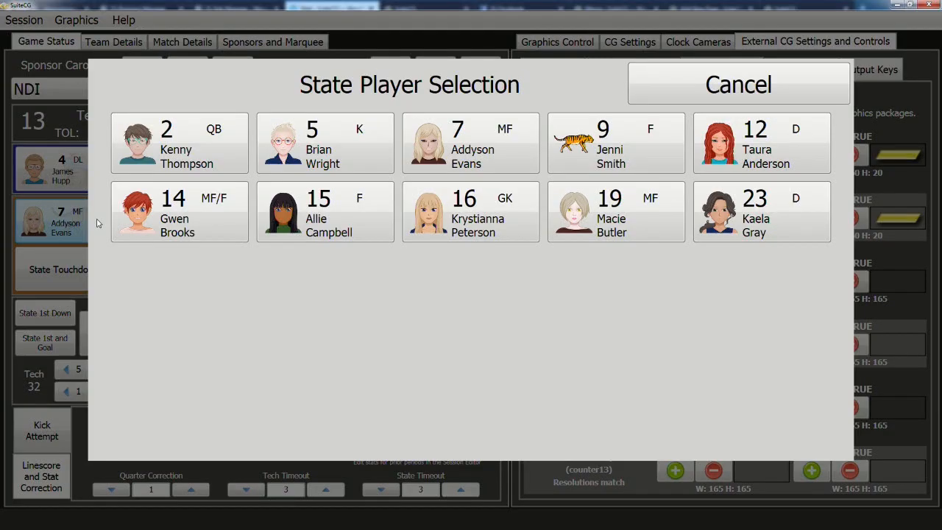